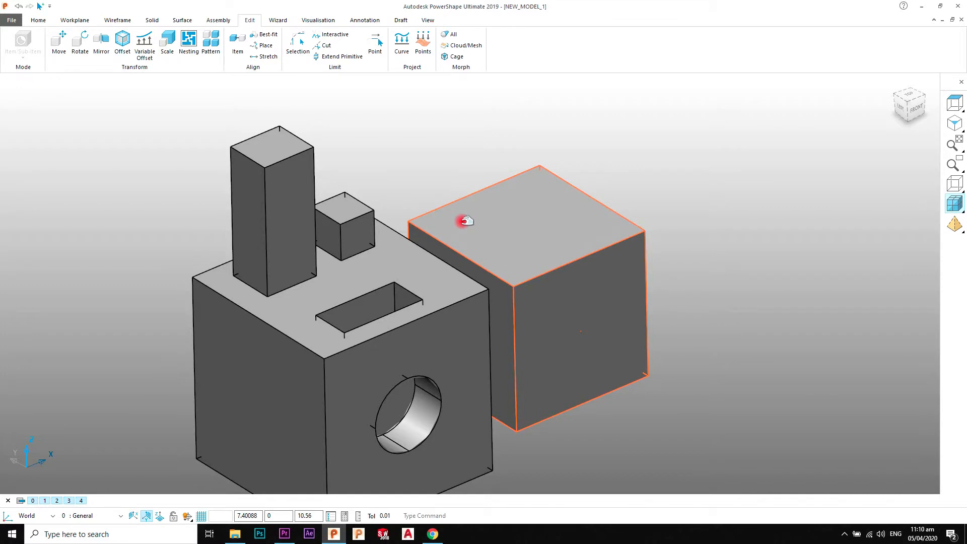
Select the block with the round hole and copy its plain side face away from the neighbouring block
{"action": "scroll", "coordinate": [462, 221], "scroll_direction": "down", "scroll_amount": 3}
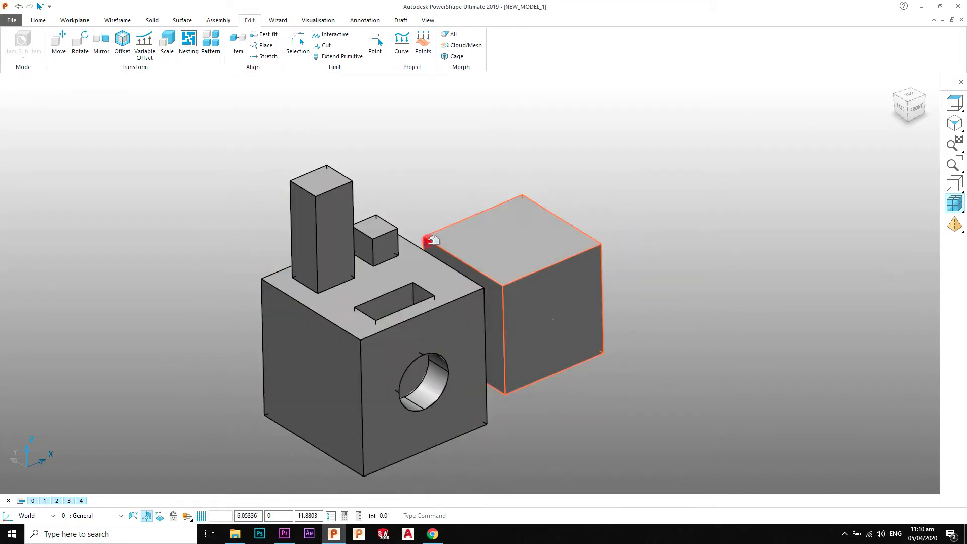
{"action": "left_click", "coordinate": [405, 258]}
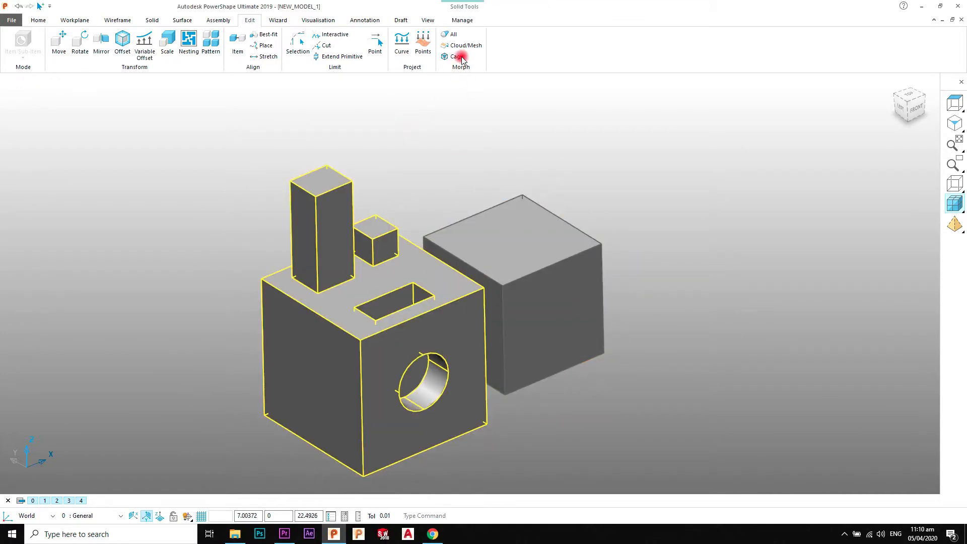
{"action": "left_click", "coordinate": [462, 21]}
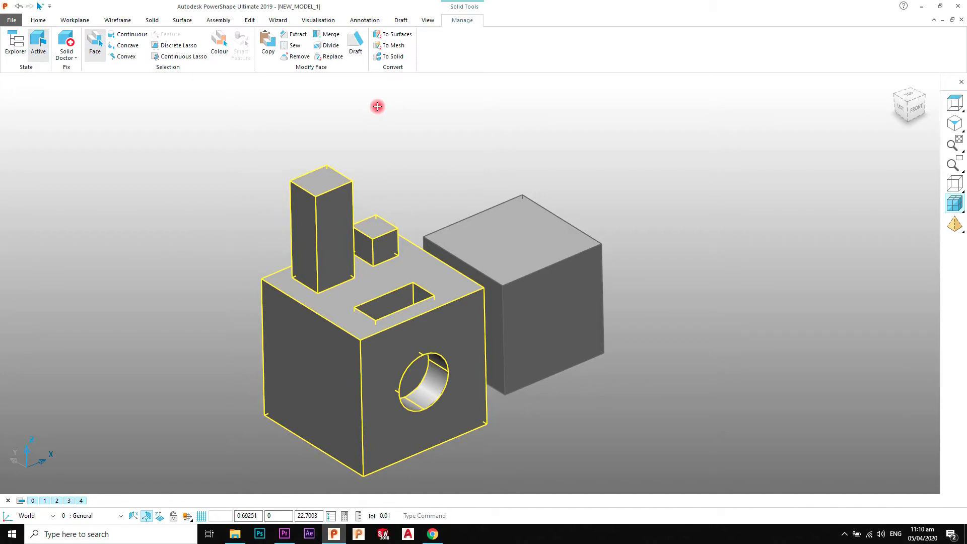
{"action": "scroll", "coordinate": [399, 183], "scroll_direction": "down", "scroll_amount": 4}
{"action": "scroll", "coordinate": [397, 249], "scroll_direction": "up", "scroll_amount": 3}
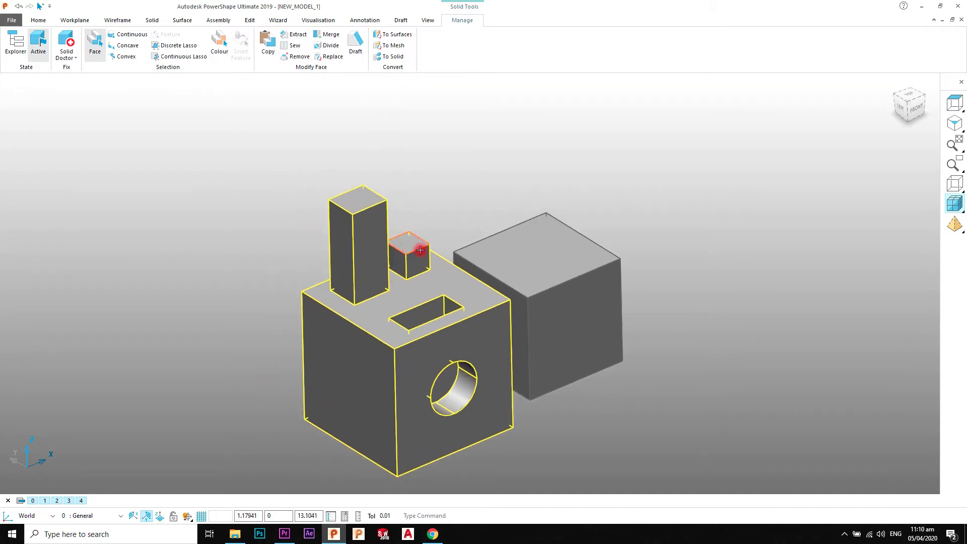
{"action": "middle_click_drag", "start_coordinate": [429, 302], "coordinate": [417, 203], "text": "shift"}
{"action": "scroll", "coordinate": [432, 197], "scroll_direction": "up", "scroll_amount": 3}
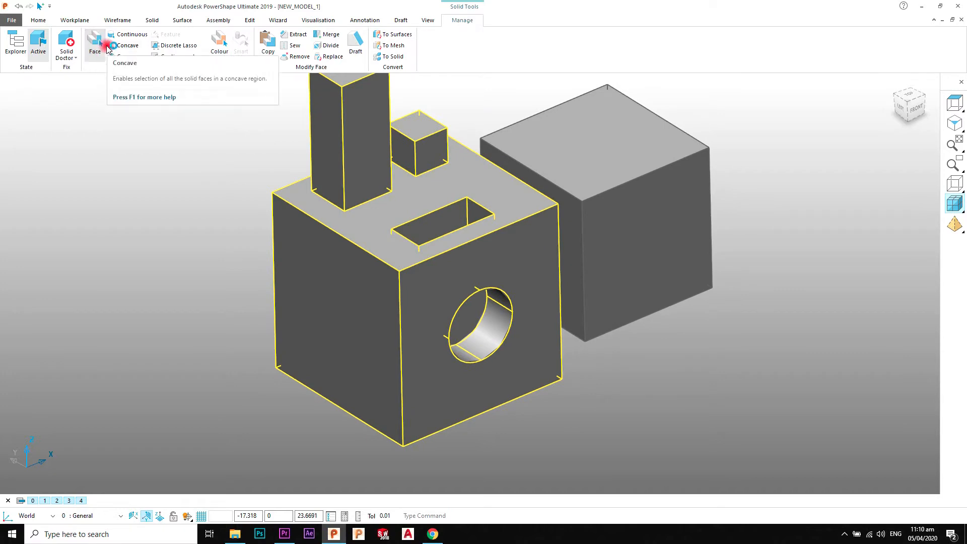
{"action": "left_click", "coordinate": [295, 234]}
{"action": "middle_click_drag", "start_coordinate": [297, 250], "coordinate": [325, 240]}
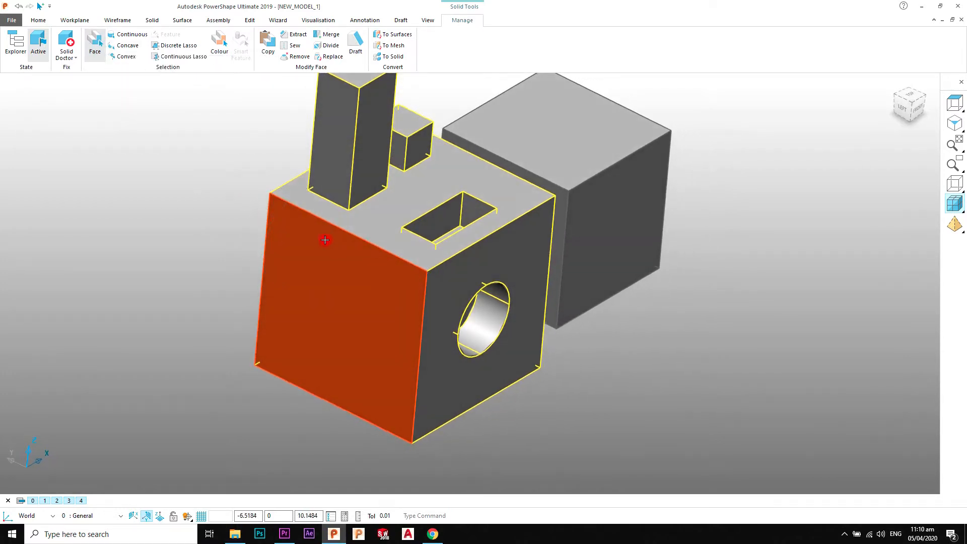
{"action": "left_click", "coordinate": [267, 44]}
Delete the holed block to inspect the copied faces, and undo the deletion
{"action": "scroll", "coordinate": [445, 194], "scroll_direction": "down", "scroll_amount": 3}
{"action": "middle_click_drag", "start_coordinate": [501, 340], "coordinate": [524, 229]}
{"action": "left_click", "coordinate": [512, 142]}
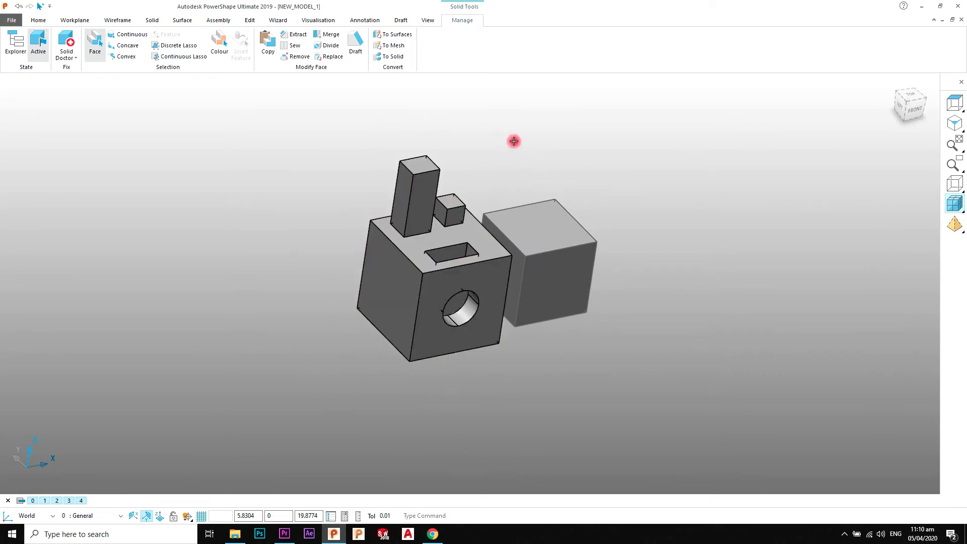
{"action": "right_click", "coordinate": [508, 139]}
{"action": "left_click", "coordinate": [521, 147]}
{"action": "scroll", "coordinate": [474, 260], "scroll_direction": "up", "scroll_amount": 2}
{"action": "left_click", "coordinate": [482, 235]}
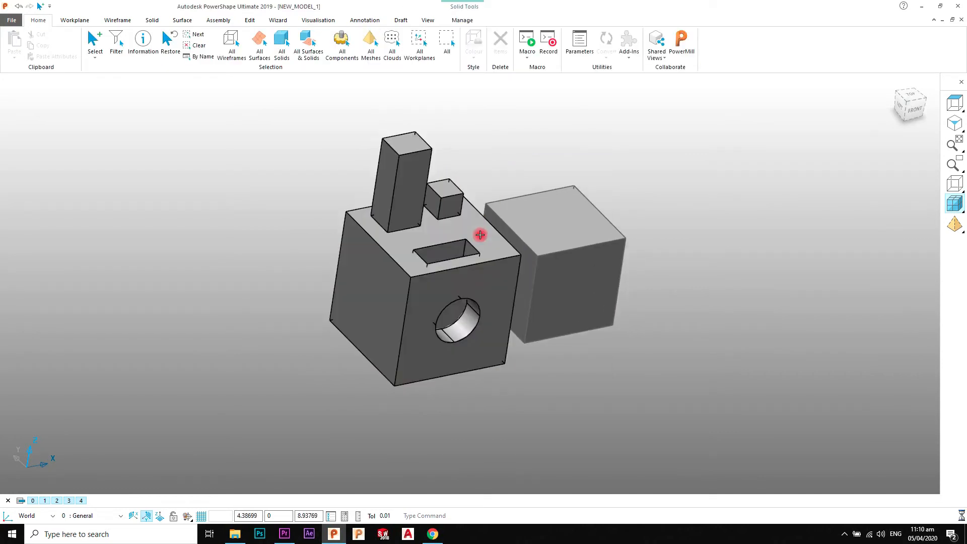
{"action": "key", "text": "Delete"}
{"action": "middle_click_drag", "start_coordinate": [458, 302], "coordinate": [413, 268]}
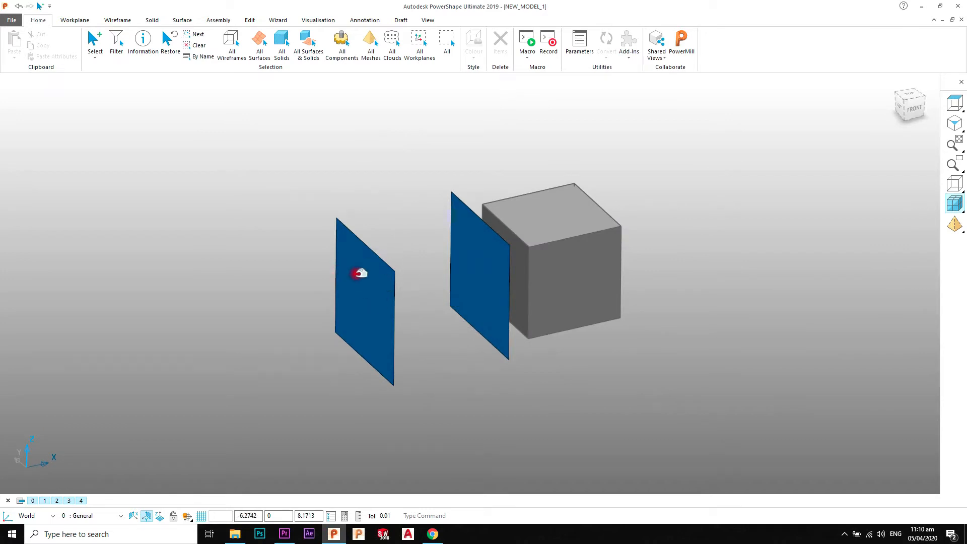
{"action": "key", "text": "ctrl+z"}
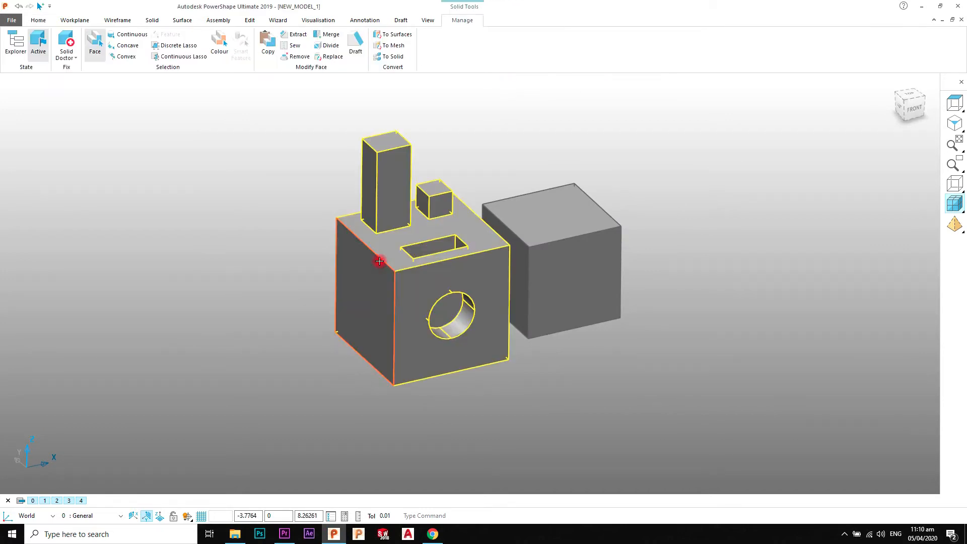
Extract the back face of the holed block from the solid
{"action": "scroll", "coordinate": [398, 252], "scroll_direction": "up", "scroll_amount": 3}
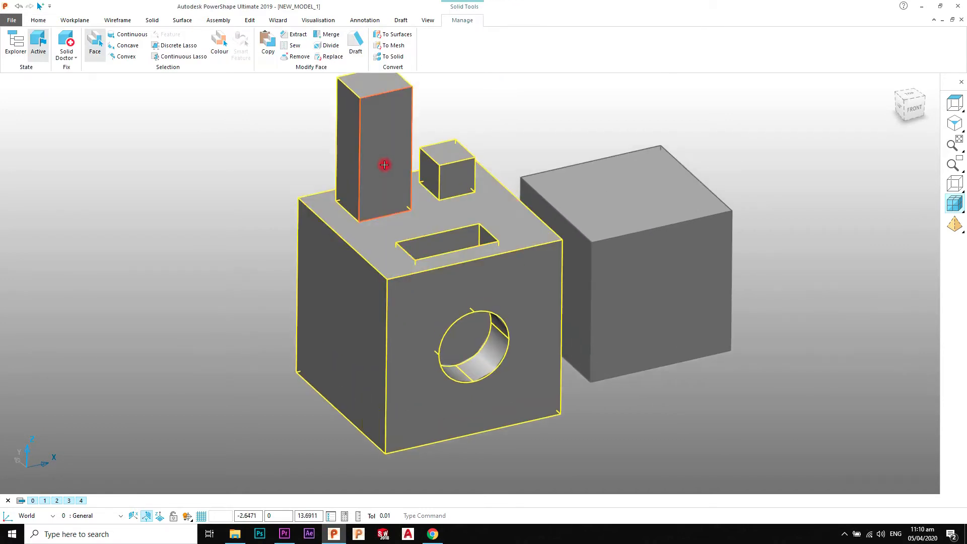
{"action": "scroll", "coordinate": [379, 180], "scroll_direction": "down", "scroll_amount": 5}
{"action": "middle_click_drag", "start_coordinate": [605, 276], "coordinate": [475, 264]}
{"action": "scroll", "coordinate": [387, 265], "scroll_direction": "up", "scroll_amount": 3}
{"action": "middle_click_drag", "start_coordinate": [386, 266], "coordinate": [449, 242]}
{"action": "left_click", "coordinate": [484, 250]}
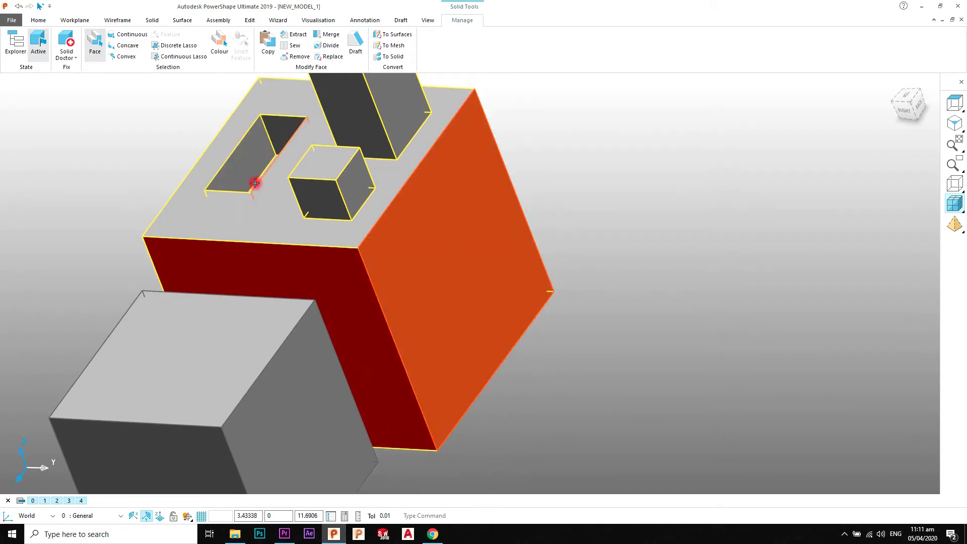
{"action": "left_click", "coordinate": [295, 35]}
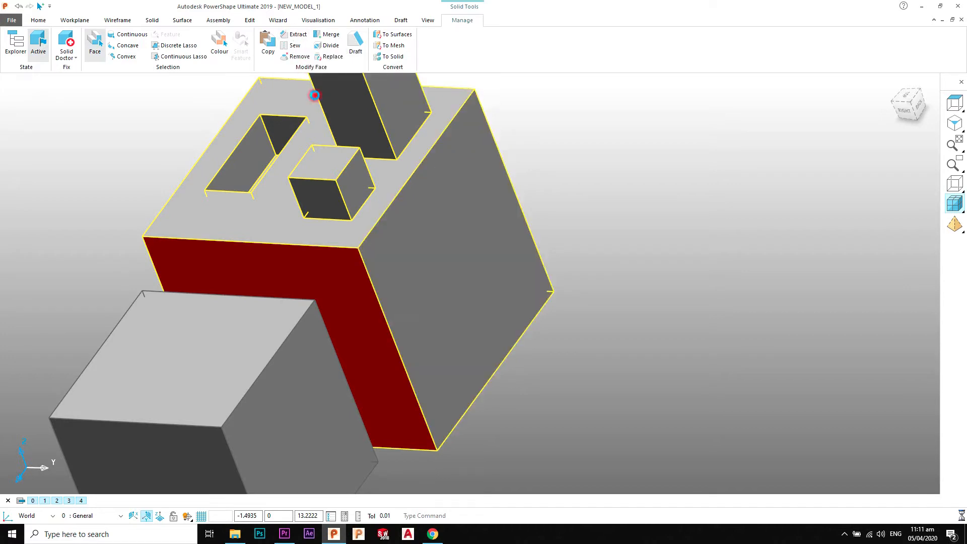
{"action": "left_click", "coordinate": [462, 251]}
{"action": "scroll", "coordinate": [439, 250], "scroll_direction": "down", "scroll_amount": 3}
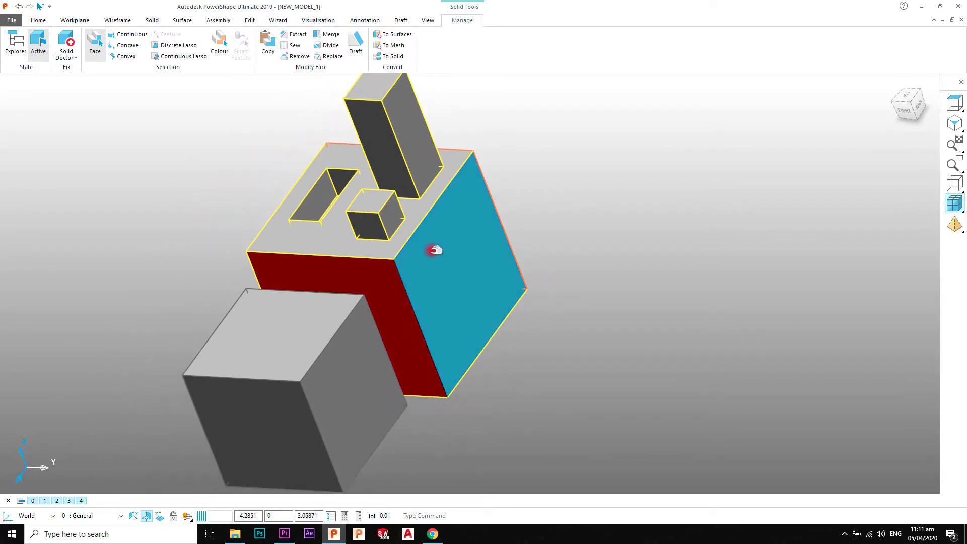
{"action": "left_click", "coordinate": [548, 180]}
{"action": "middle_click_drag", "start_coordinate": [424, 267], "coordinate": [398, 162]}
{"action": "left_click", "coordinate": [419, 296]}
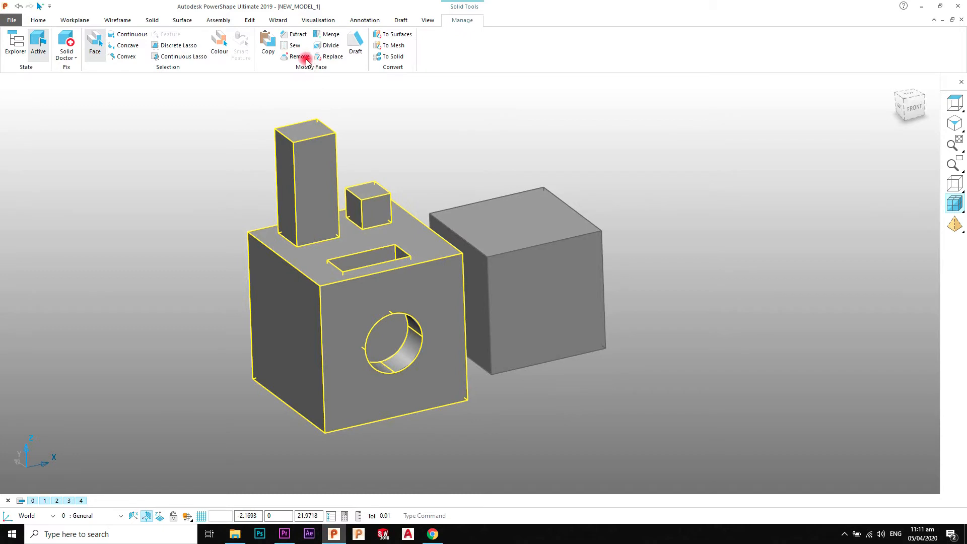
{"action": "left_click", "coordinate": [333, 58]}
{"action": "middle_click_drag", "start_coordinate": [390, 159], "coordinate": [383, 104]}
{"action": "scroll", "coordinate": [327, 213], "scroll_direction": "up", "scroll_amount": 3}
{"action": "scroll", "coordinate": [328, 216], "scroll_direction": "up", "scroll_amount": 2}
{"action": "left_click", "coordinate": [333, 47]}
{"action": "middle_click_drag", "start_coordinate": [250, 110], "coordinate": [290, 156], "text": "shift"}
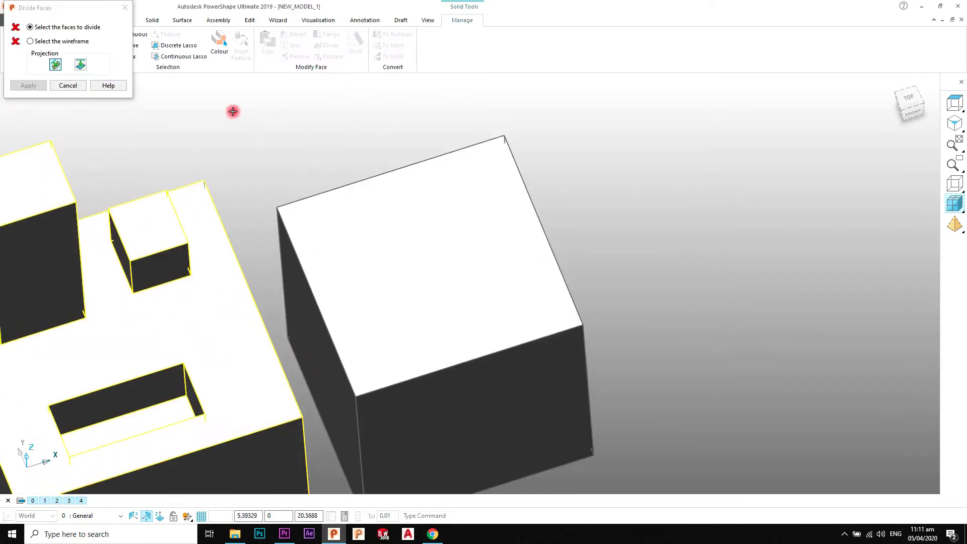
{"action": "left_click", "coordinate": [124, 8]}
Draw a diagonal line between two opposite corners of the plain block's top face
{"action": "left_click", "coordinate": [117, 20]}
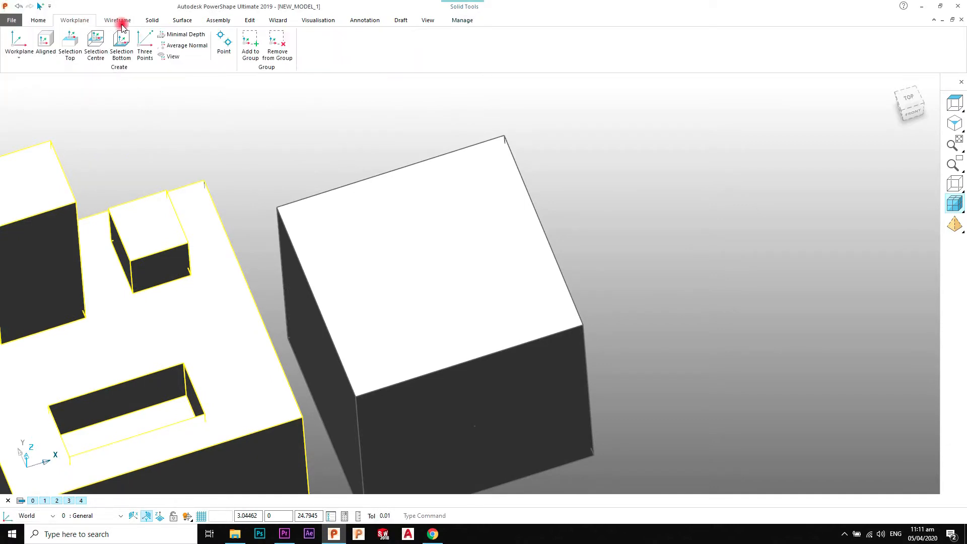
{"action": "left_click", "coordinate": [14, 57]}
{"action": "left_click", "coordinate": [20, 71]}
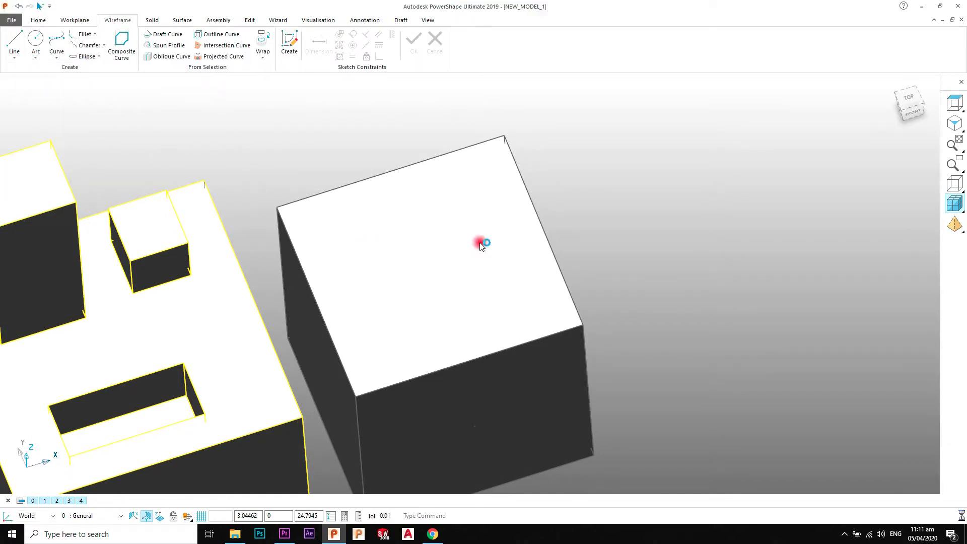
{"action": "left_click", "coordinate": [502, 137]}
{"action": "left_click", "coordinate": [356, 396]}
{"action": "right_click", "coordinate": [610, 176]}
{"action": "left_click", "coordinate": [625, 184]}
Divide the plain block's top face, using the diagonal line as the dividing wireframe
{"action": "scroll", "coordinate": [524, 251], "scroll_direction": "up", "scroll_amount": 3}
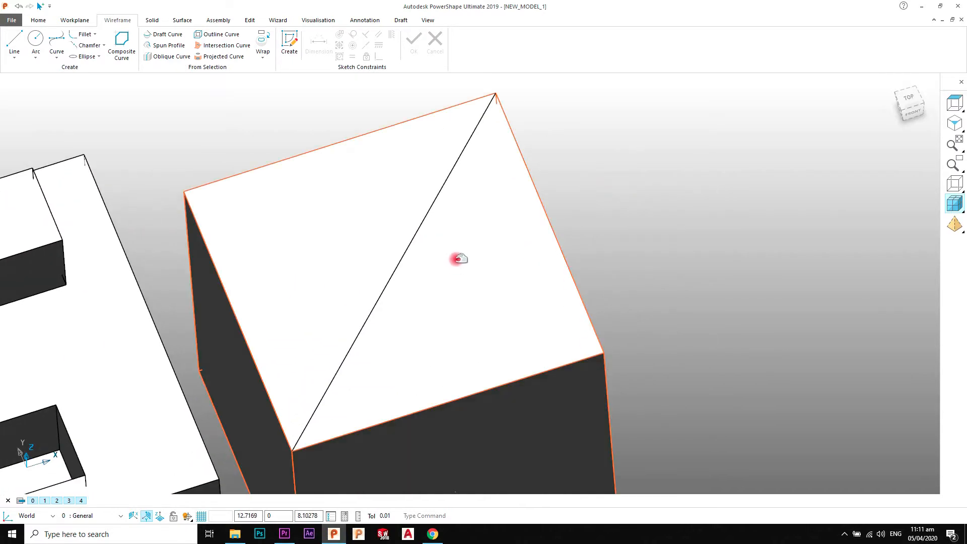
{"action": "scroll", "coordinate": [449, 283], "scroll_direction": "up", "scroll_amount": 3}
{"action": "scroll", "coordinate": [445, 278], "scroll_direction": "down", "scroll_amount": 3}
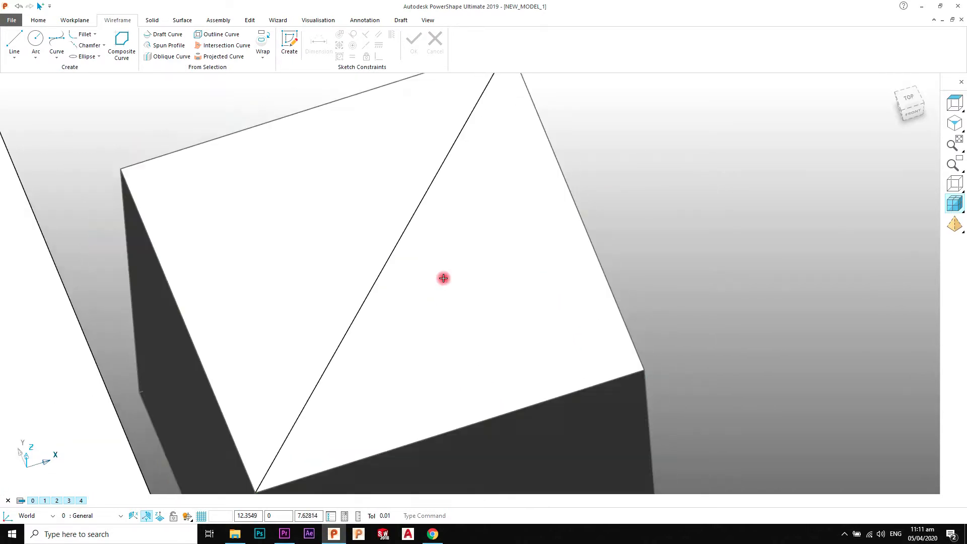
{"action": "middle_click_drag", "start_coordinate": [446, 278], "coordinate": [473, 270], "text": "shift"}
{"action": "left_click", "coordinate": [428, 162]}
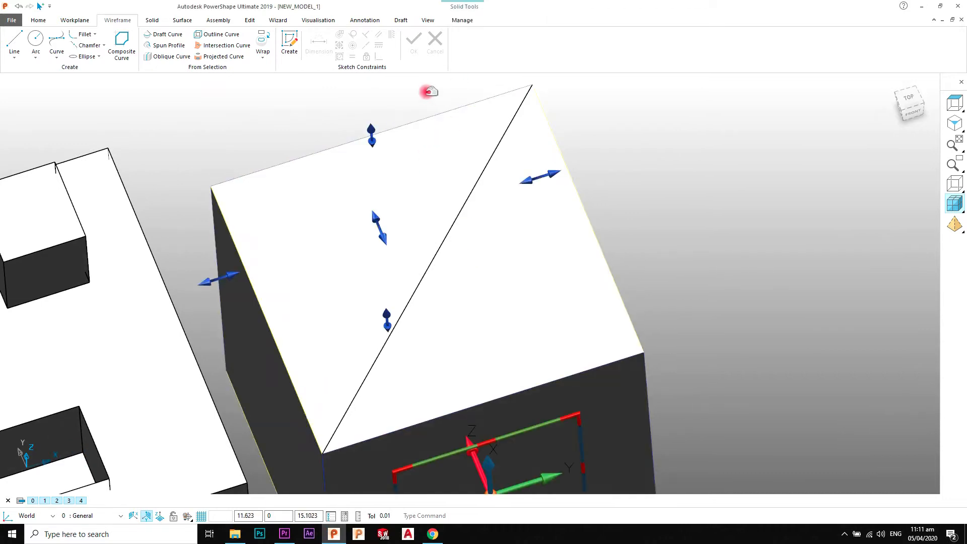
{"action": "left_click", "coordinate": [462, 20]}
{"action": "left_click", "coordinate": [95, 45]}
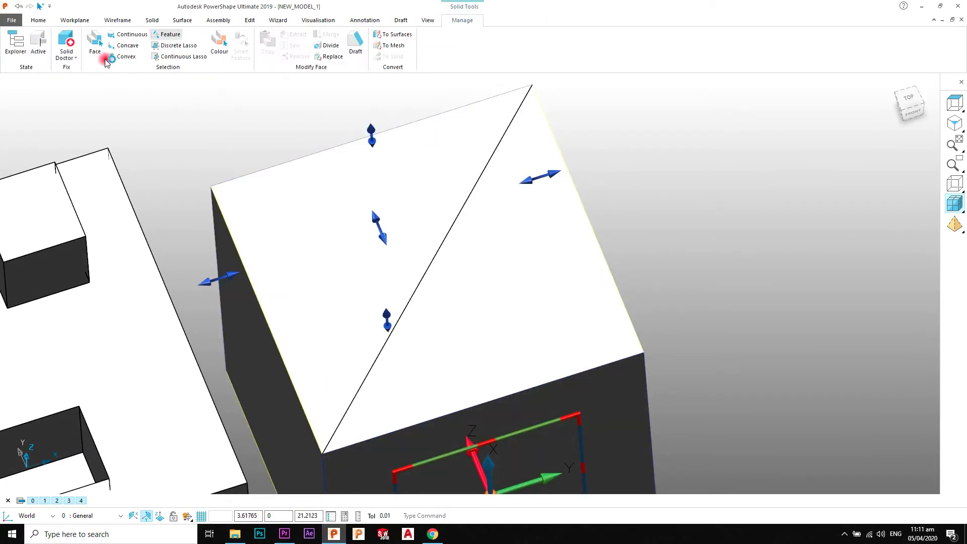
{"action": "left_click", "coordinate": [375, 240]}
{"action": "middle_click_drag", "start_coordinate": [376, 240], "coordinate": [403, 219]}
{"action": "left_click", "coordinate": [326, 46]}
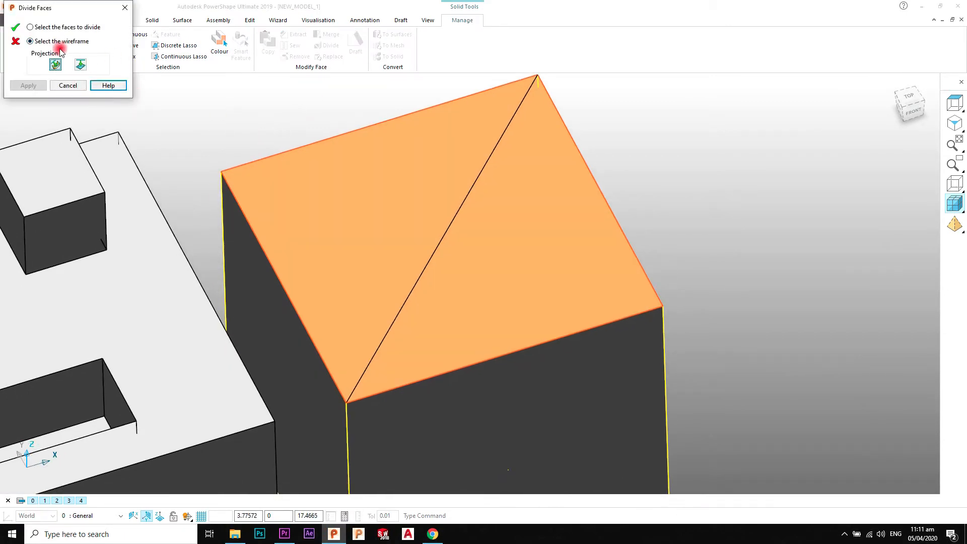
{"action": "left_click", "coordinate": [459, 207]}
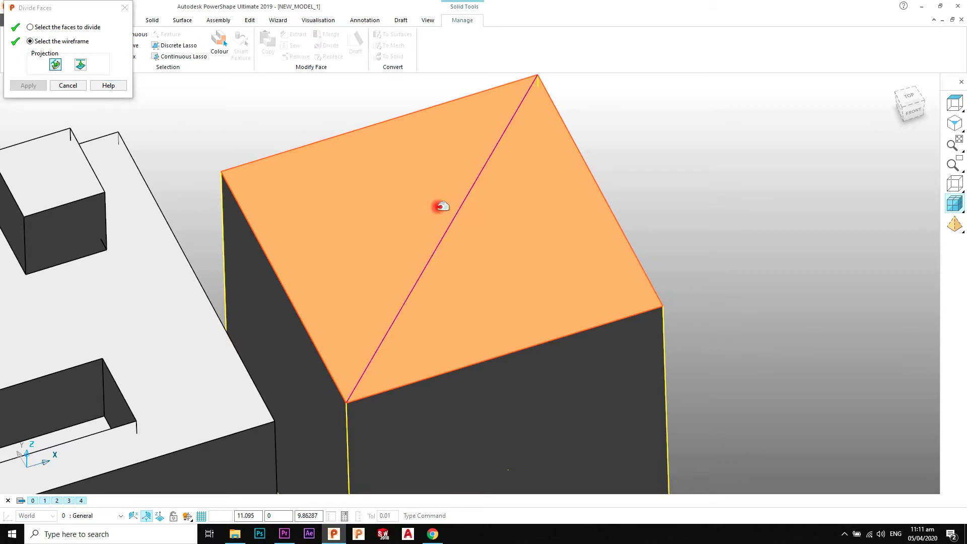
{"action": "left_click", "coordinate": [29, 79]}
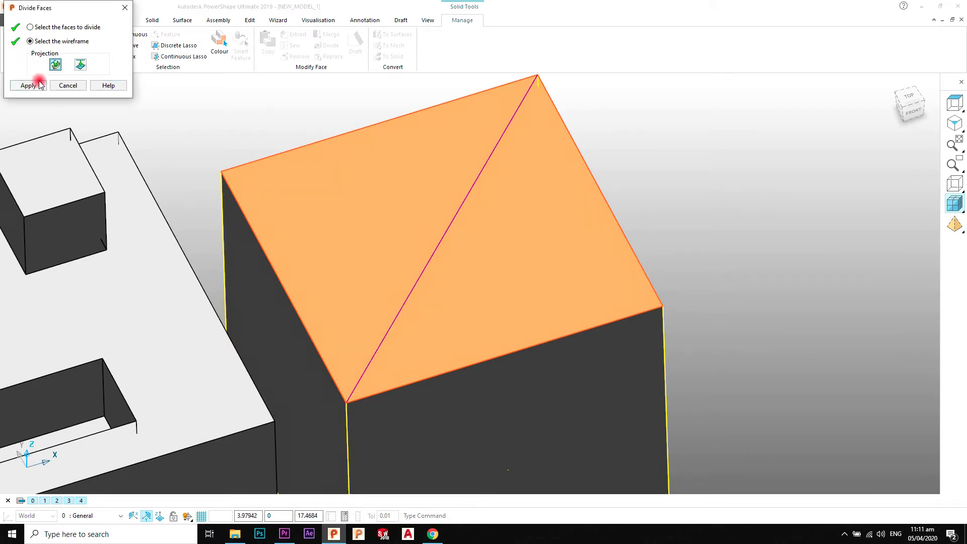
{"action": "left_click", "coordinate": [31, 85]}
{"action": "left_click", "coordinate": [68, 85]}
Select each half of the divided top face in turn to examine the split
{"action": "left_click", "coordinate": [360, 182]}
{"action": "left_click", "coordinate": [385, 191]}
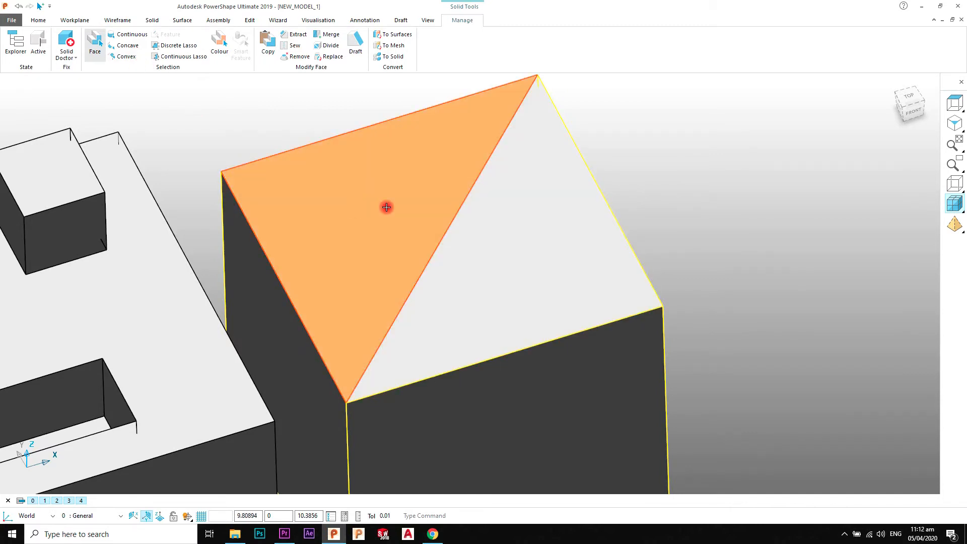
{"action": "left_click", "coordinate": [507, 235]}
{"action": "left_click", "coordinate": [428, 222]}
{"action": "left_click", "coordinate": [489, 232]}
Merge the two triangular halves of the plain block's top face into one face
{"action": "left_click", "coordinate": [405, 201]}
{"action": "left_click", "coordinate": [504, 217], "text": "shift"}
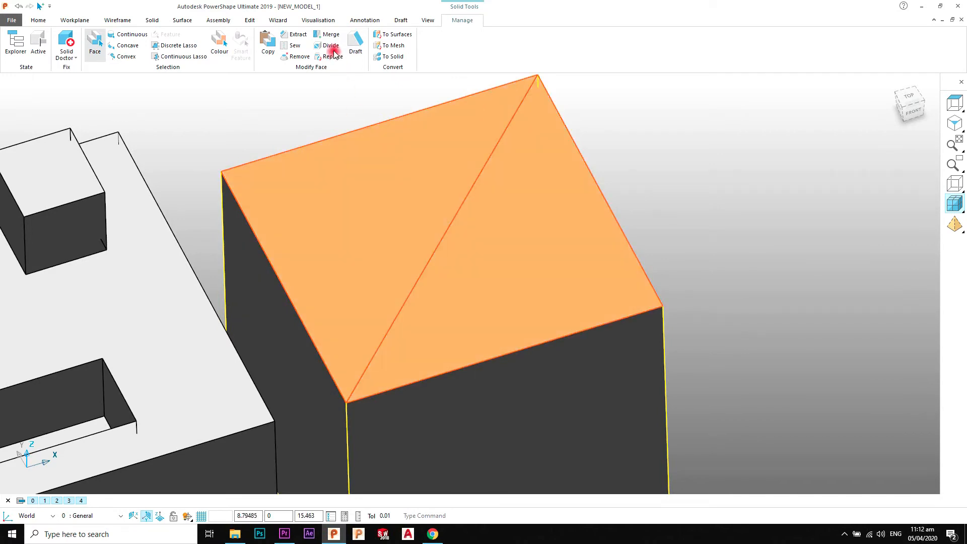
{"action": "left_click", "coordinate": [329, 35]}
{"action": "scroll", "coordinate": [475, 228], "scroll_direction": "down", "scroll_amount": 1}
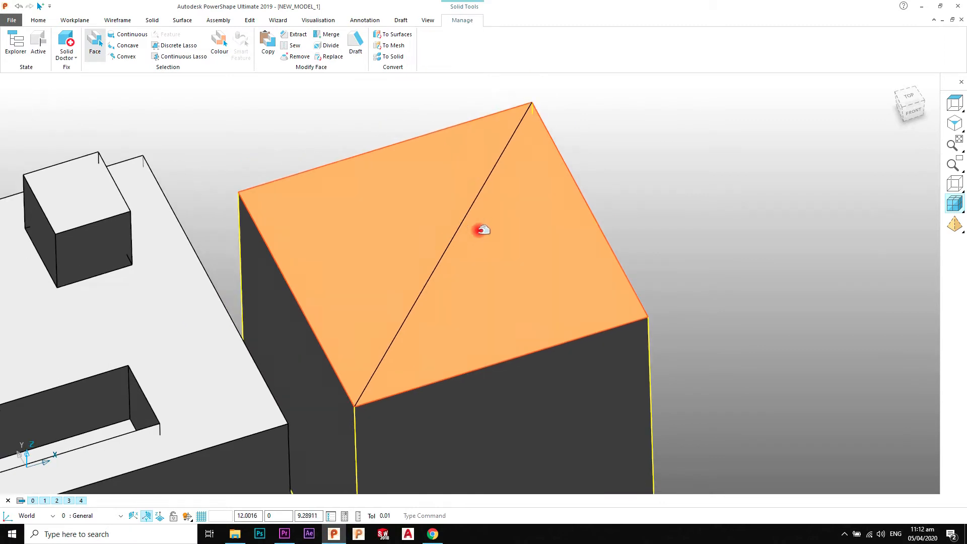
{"action": "left_click", "coordinate": [622, 177]}
Start a draft on the plain block's top face, using the adjacent side face as the reference face
{"action": "double_click", "coordinate": [547, 211]}
{"action": "scroll", "coordinate": [482, 209], "scroll_direction": "down", "scroll_amount": 3}
{"action": "middle_click_drag", "start_coordinate": [484, 209], "coordinate": [428, 218]}
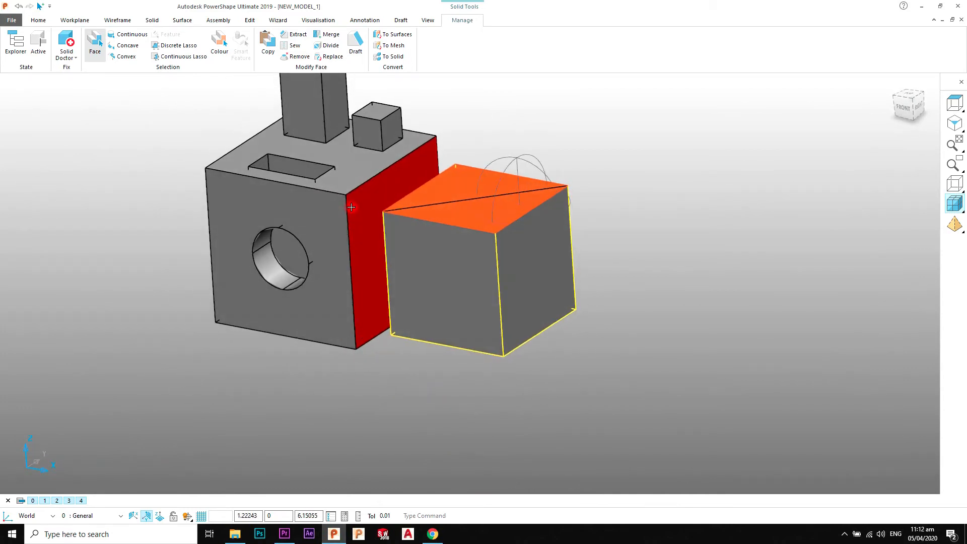
{"action": "scroll", "coordinate": [409, 203], "scroll_direction": "up", "scroll_amount": 2}
{"action": "scroll", "coordinate": [409, 203], "scroll_direction": "up", "scroll_amount": 1}
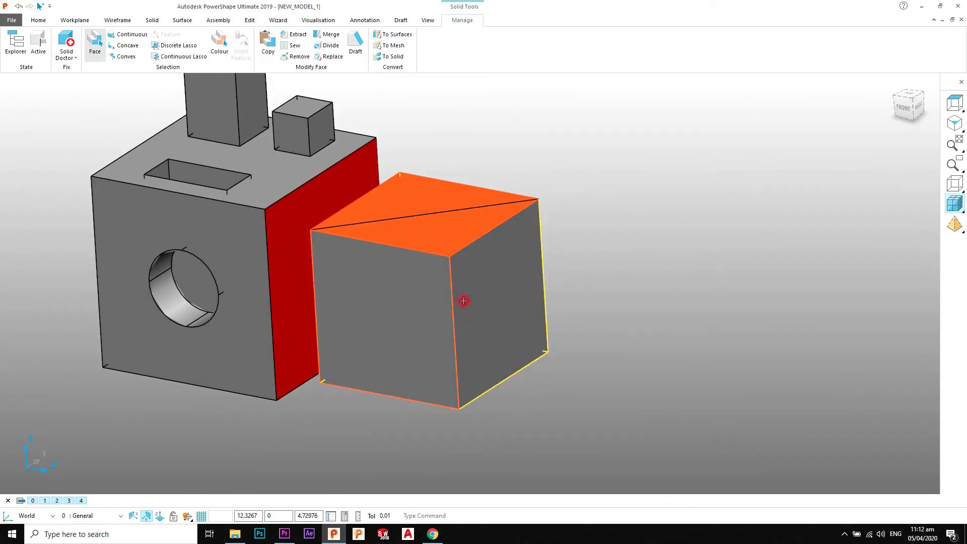
{"action": "scroll", "coordinate": [479, 305], "scroll_direction": "up", "scroll_amount": 1}
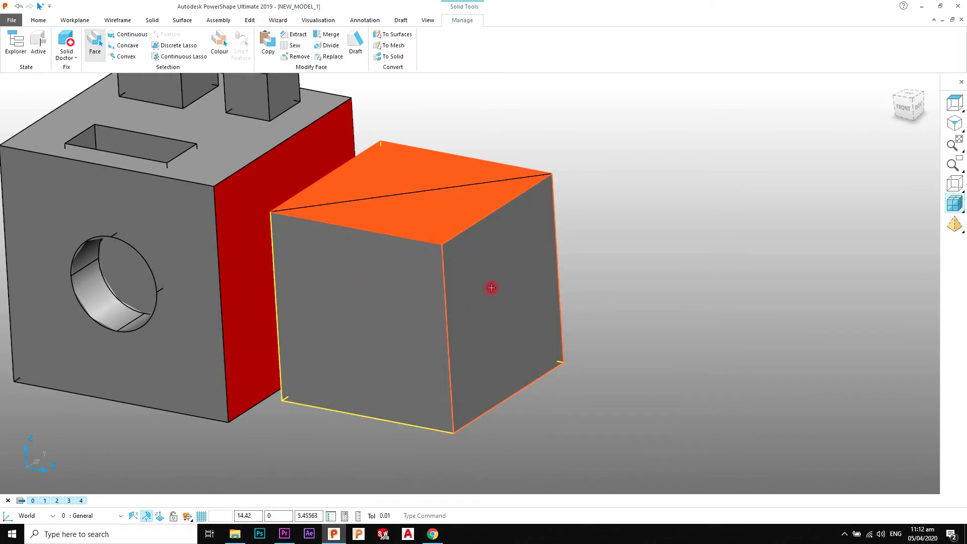
{"action": "left_click", "coordinate": [356, 42]}
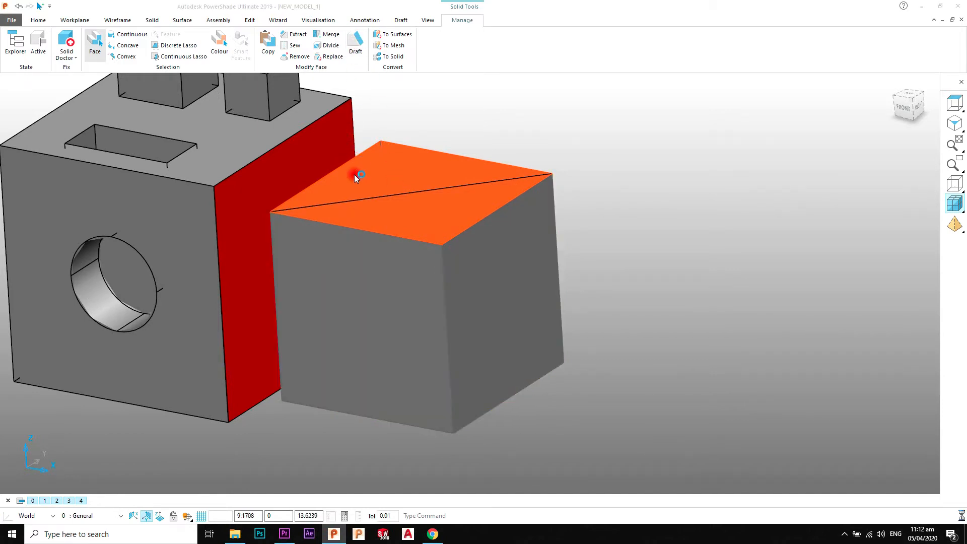
{"action": "left_click_drag", "start_coordinate": [138, 8], "coordinate": [170, 195]}
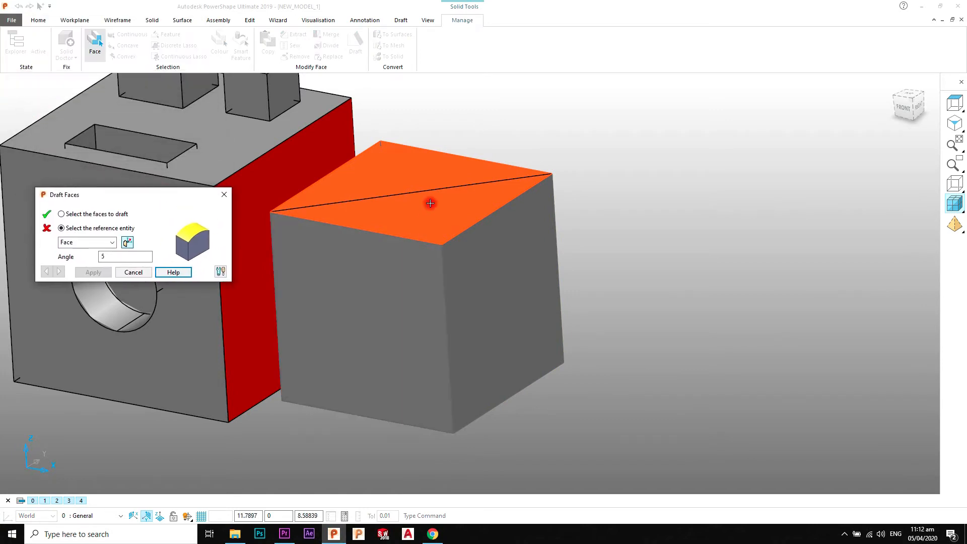
{"action": "left_click", "coordinate": [494, 257]}
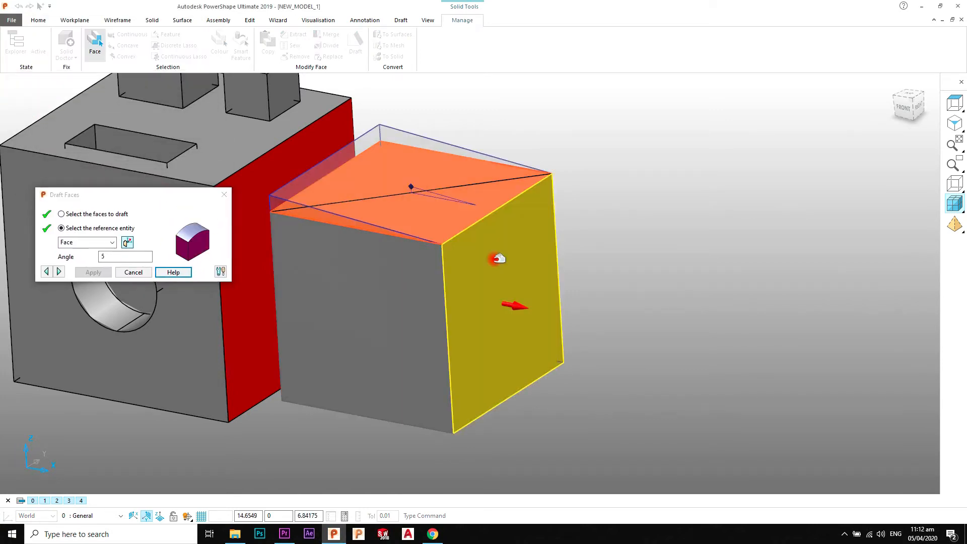
Set the draft angle to 15, apply it to the plain block's top face, and finish the draft
{"action": "middle_click_drag", "start_coordinate": [428, 270], "coordinate": [334, 166]}
{"action": "middle_click_drag", "start_coordinate": [471, 283], "coordinate": [384, 252]}
{"action": "double_click", "coordinate": [134, 258]}
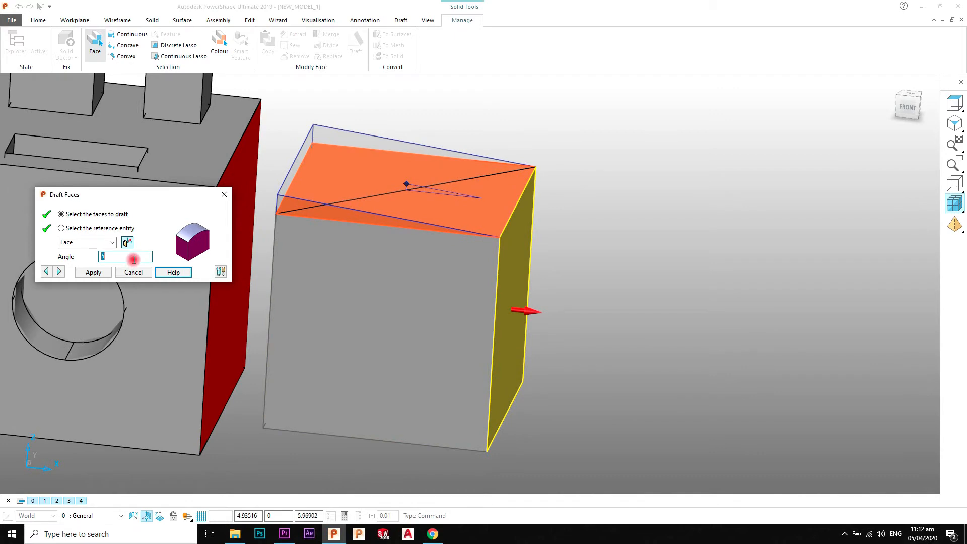
{"action": "type", "text": "15"}
{"action": "key", "text": "Return"}
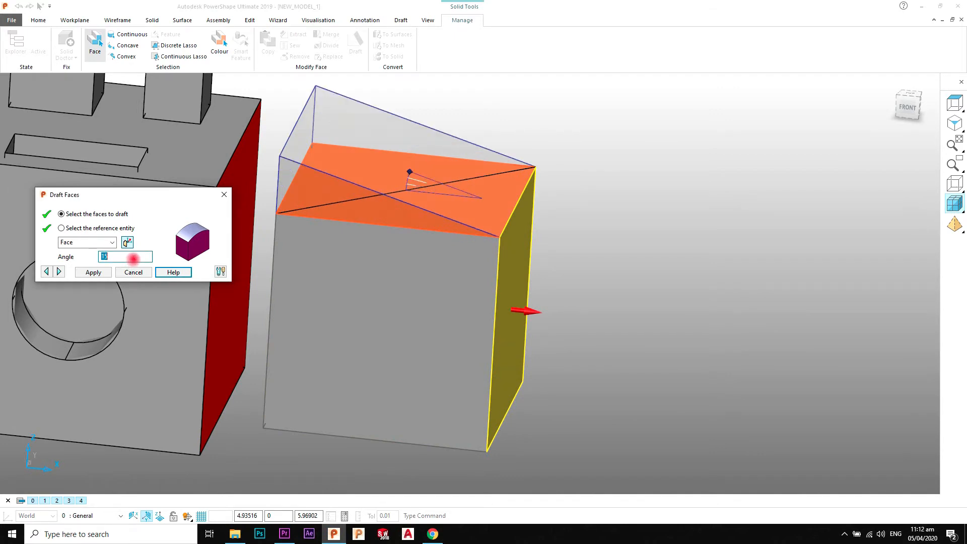
{"action": "left_click", "coordinate": [109, 272]}
{"action": "middle_click_drag", "start_coordinate": [358, 237], "coordinate": [378, 228]}
{"action": "scroll", "coordinate": [384, 179], "scroll_direction": "up", "scroll_amount": 2}
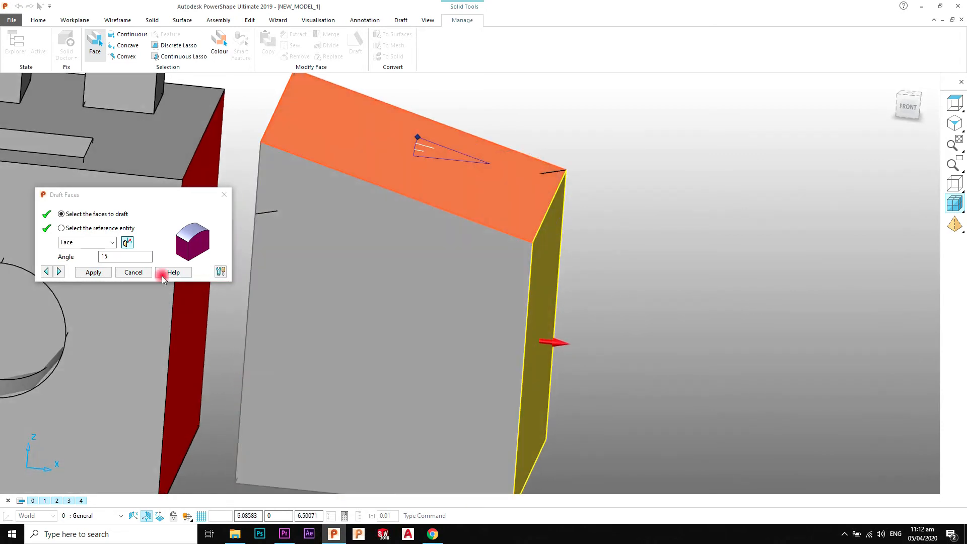
{"action": "left_click", "coordinate": [133, 272]}
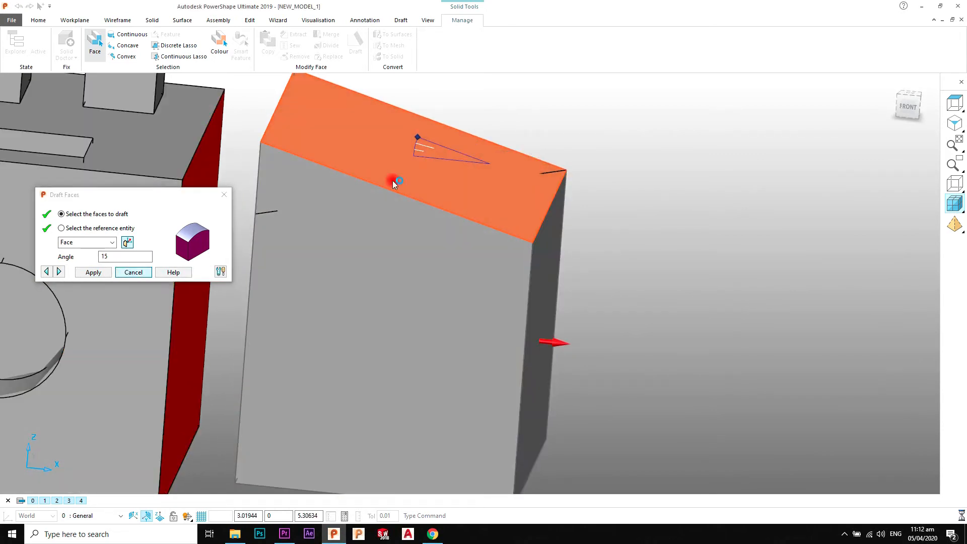
{"action": "scroll", "coordinate": [440, 227], "scroll_direction": "down", "scroll_amount": 2}
{"action": "middle_click_drag", "start_coordinate": [440, 226], "coordinate": [461, 251]}
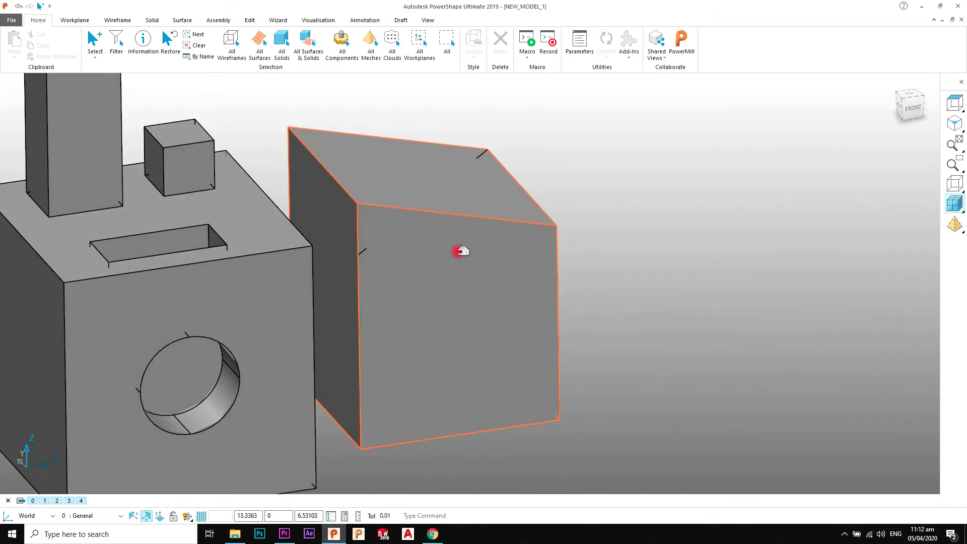
Start a face replacement on the block with the holes, choosing the tall boss's top face as the original
{"action": "scroll", "coordinate": [406, 293], "scroll_direction": "down", "scroll_amount": 3}
{"action": "middle_click_drag", "start_coordinate": [350, 311], "coordinate": [453, 264]}
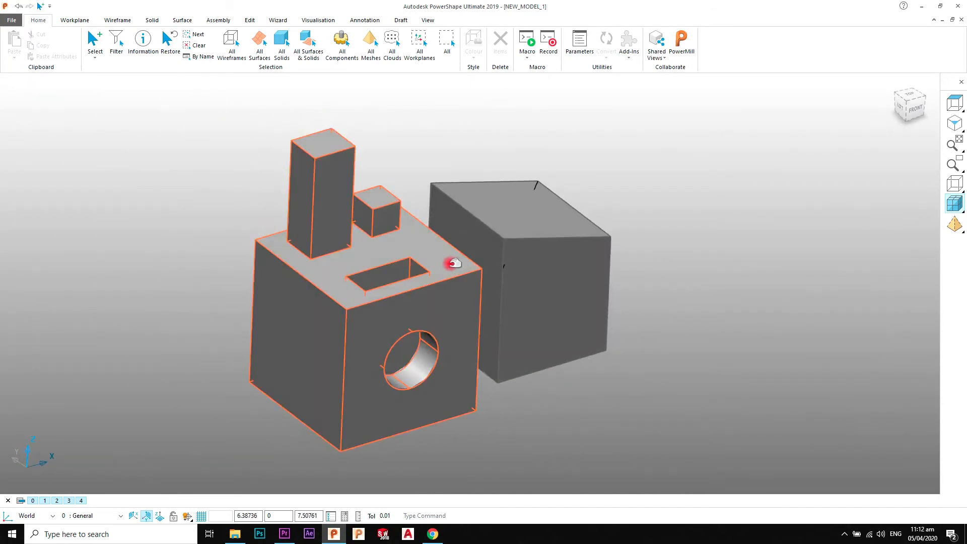
{"action": "middle_click_drag", "start_coordinate": [455, 204], "coordinate": [460, 197]}
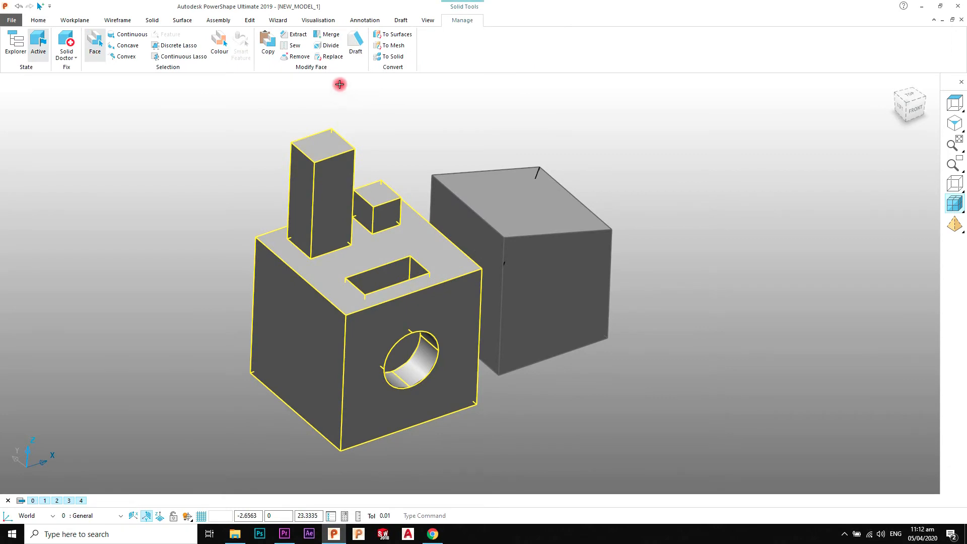
{"action": "scroll", "coordinate": [400, 237], "scroll_direction": "up", "scroll_amount": 3}
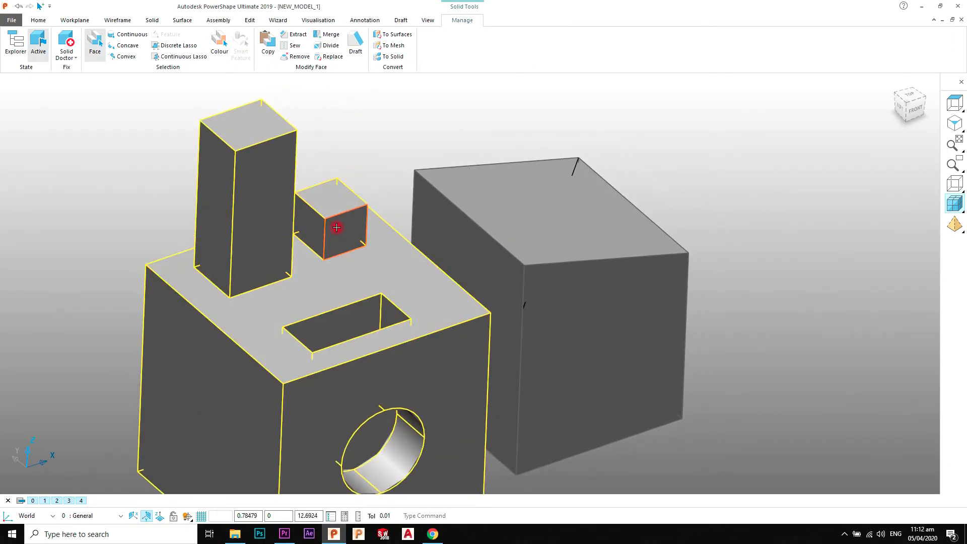
{"action": "middle_click_drag", "start_coordinate": [339, 233], "coordinate": [332, 220]}
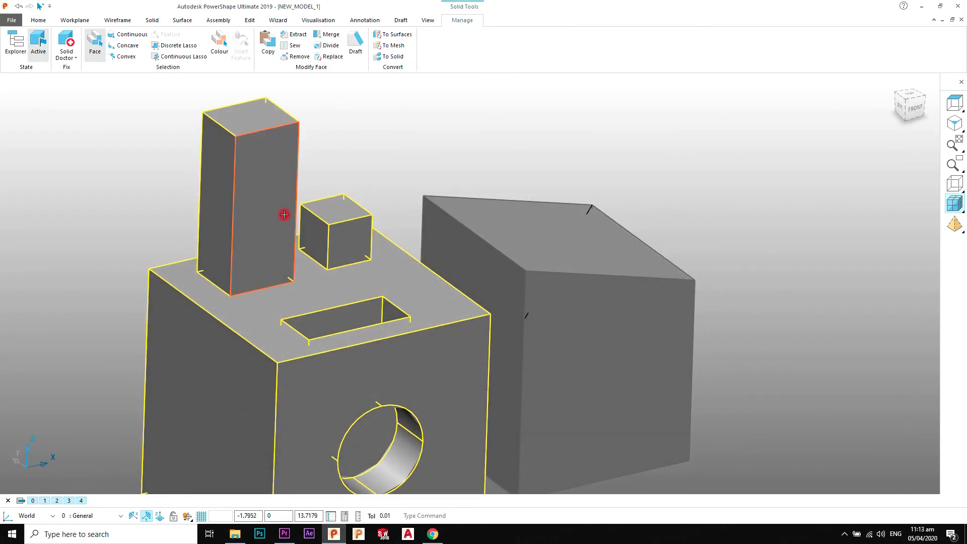
{"action": "scroll", "coordinate": [292, 233], "scroll_direction": "down", "scroll_amount": 2}
{"action": "scroll", "coordinate": [346, 249], "scroll_direction": "up", "scroll_amount": 3}
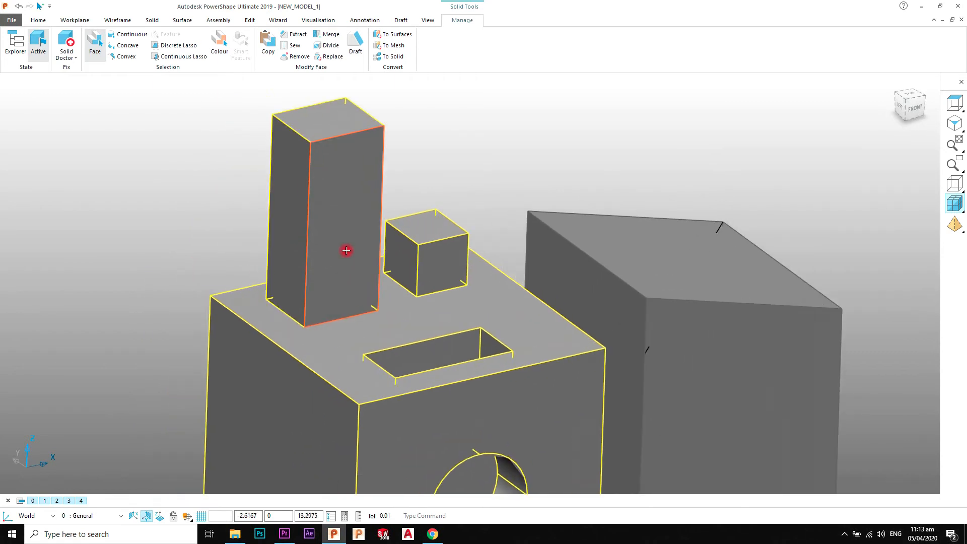
{"action": "scroll", "coordinate": [354, 122], "scroll_direction": "up", "scroll_amount": 1}
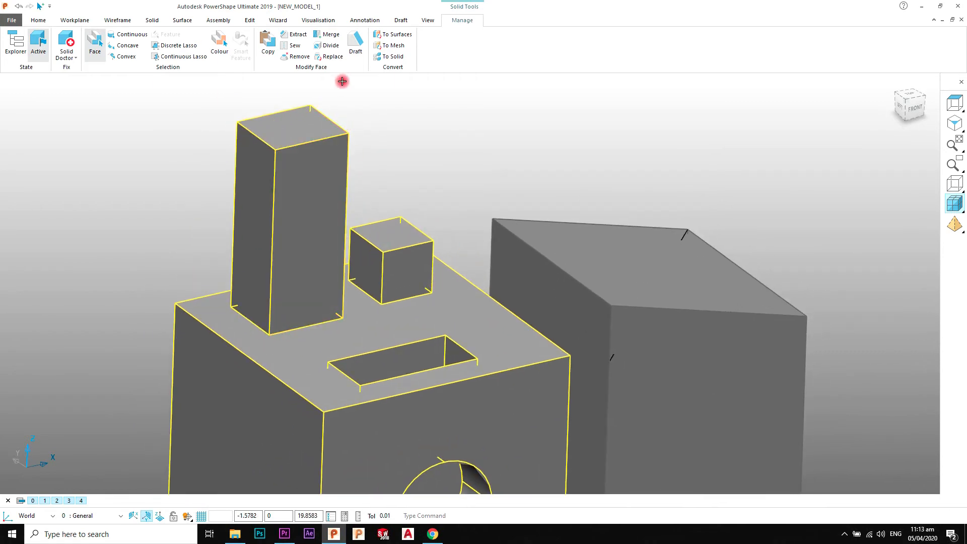
{"action": "left_click", "coordinate": [328, 56]}
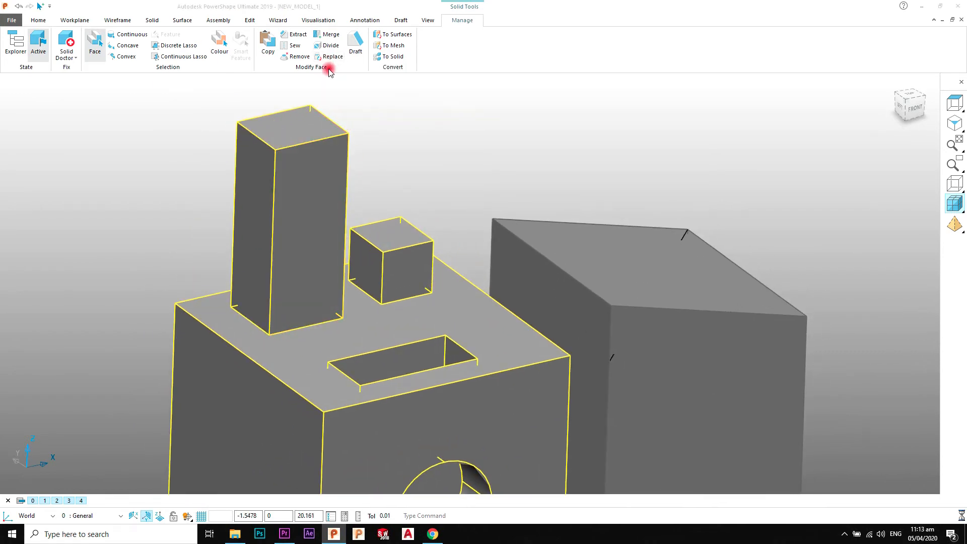
{"action": "left_click", "coordinate": [322, 128]}
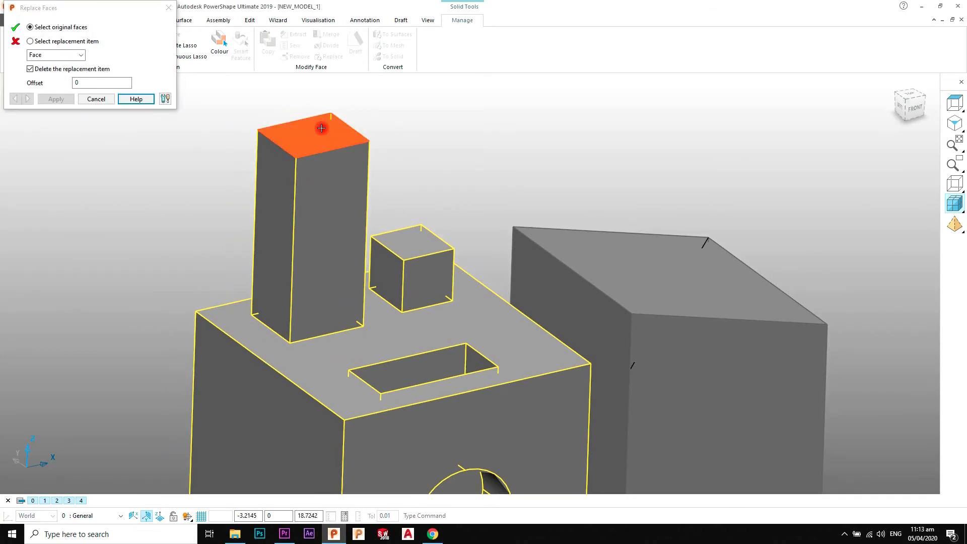
Select the small boss's top face as the replacement item for the tall boss's top
{"action": "middle_click_drag", "start_coordinate": [398, 159], "coordinate": [397, 211]}
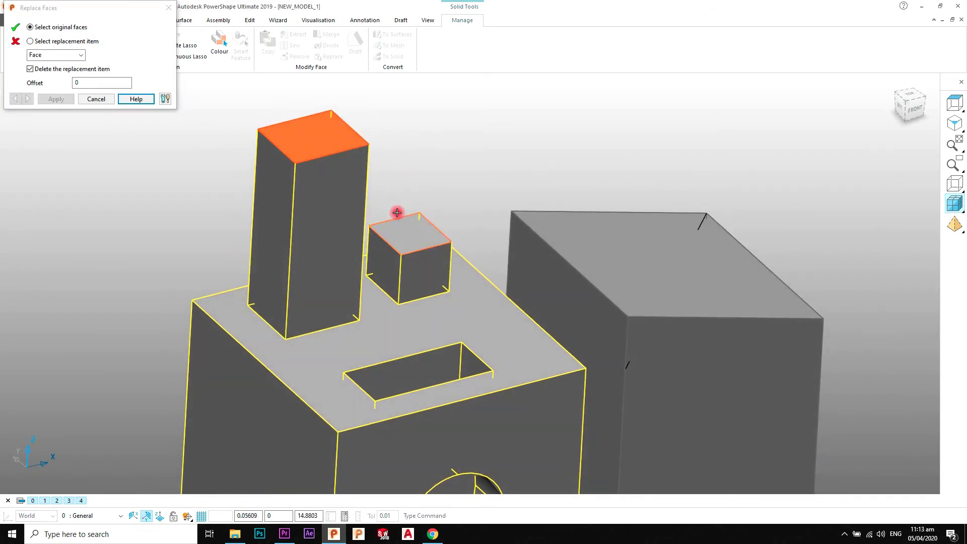
{"action": "left_click", "coordinate": [58, 45]}
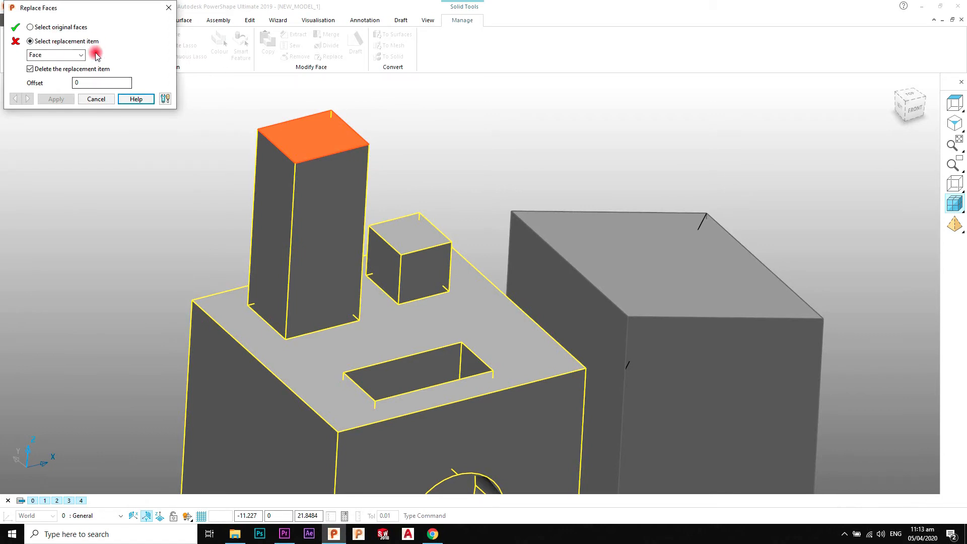
{"action": "left_click", "coordinate": [398, 221]}
{"action": "middle_click_drag", "start_coordinate": [439, 168], "coordinate": [393, 219]}
{"action": "scroll", "coordinate": [403, 232], "scroll_direction": "up", "scroll_amount": 3}
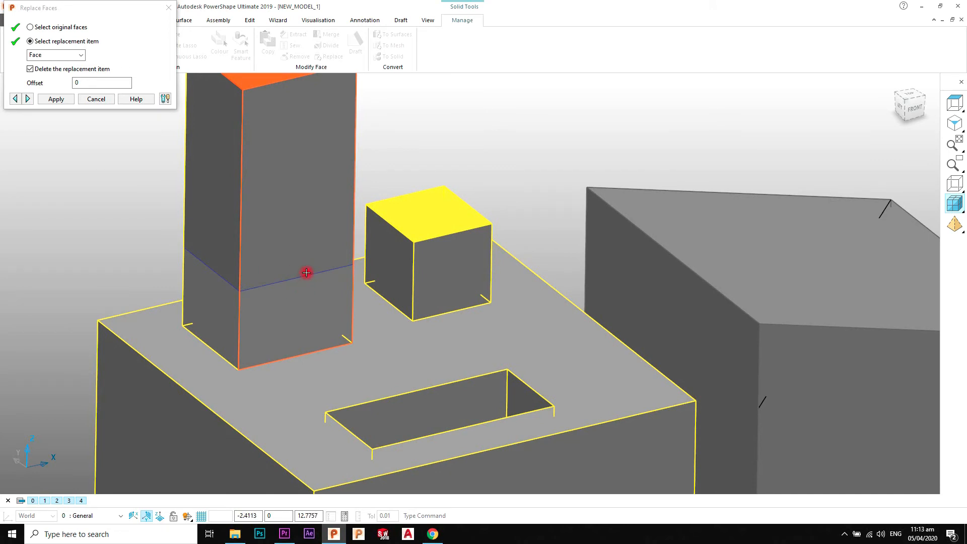
Try replacement offsets of 15 and 2 to preview the tall boss's height
{"action": "left_click", "coordinate": [102, 82]}
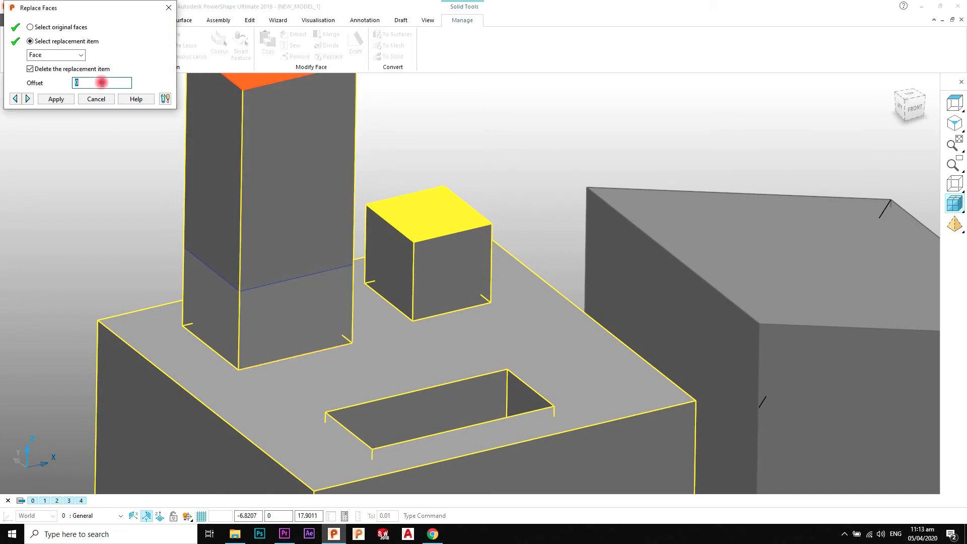
{"action": "key", "text": "Return"}
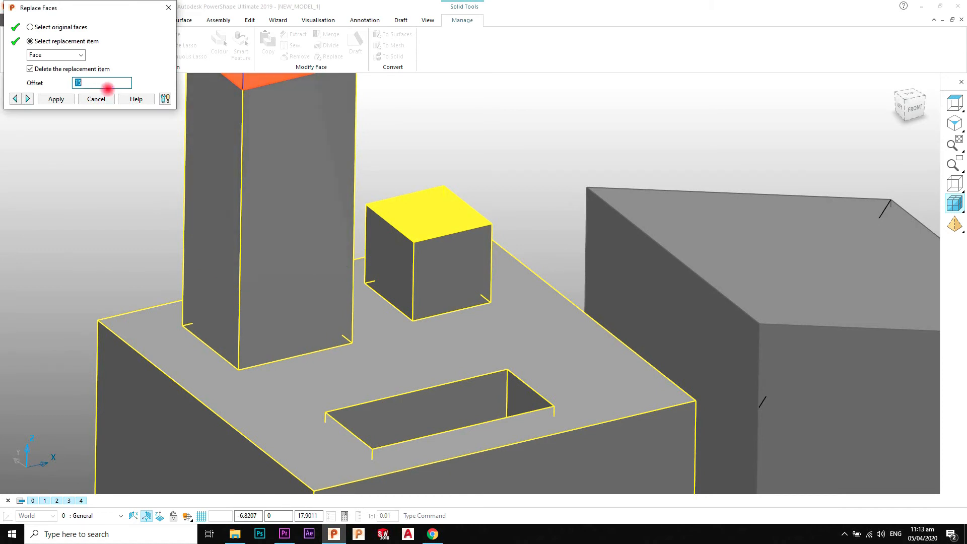
{"action": "type", "text": "2"}
{"action": "key", "text": "Return"}
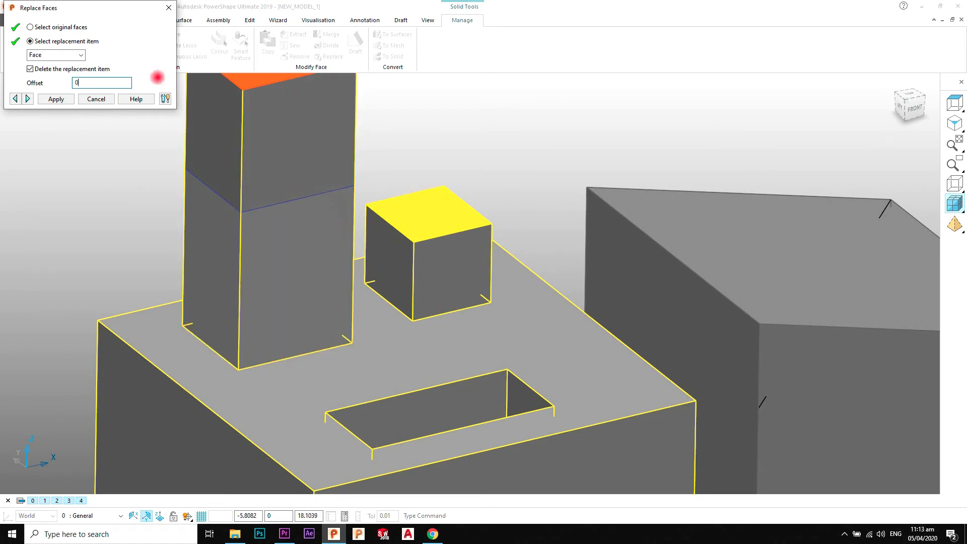
Apply the face replacement with an offset of 0, bringing the tall boss level with the small one
{"action": "key", "text": "Return"}
{"action": "left_click", "coordinate": [66, 96]}
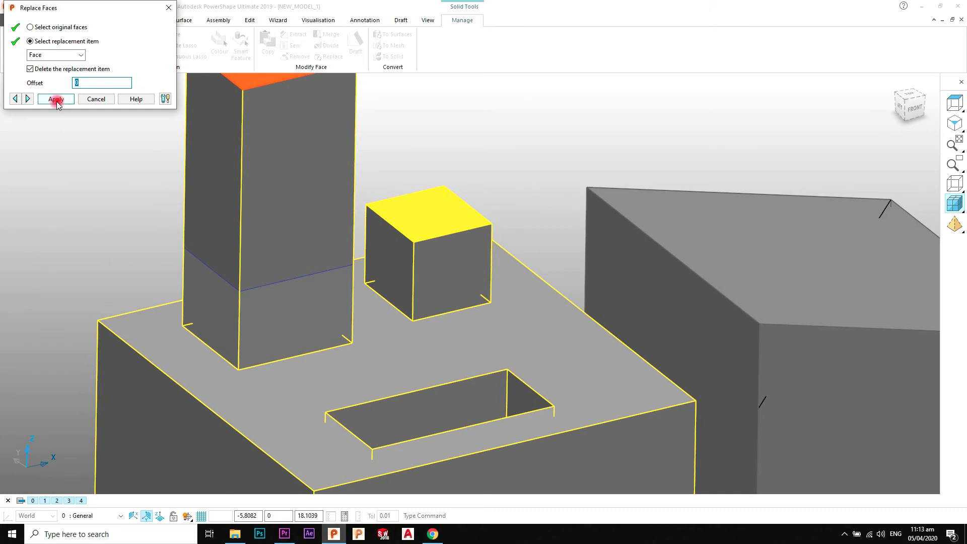
{"action": "scroll", "coordinate": [394, 253], "scroll_direction": "down", "scroll_amount": 2}
{"action": "middle_click_drag", "start_coordinate": [449, 250], "coordinate": [427, 267]}
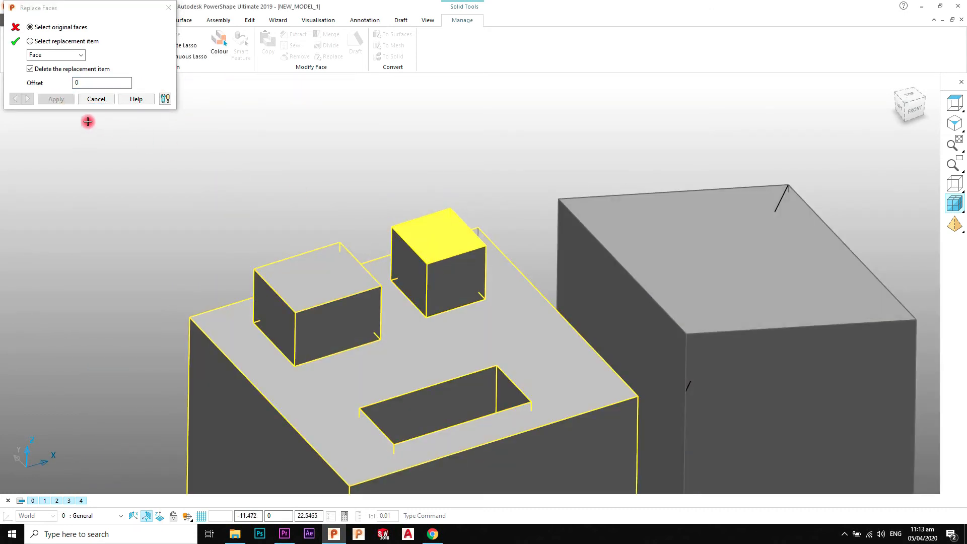
Check which replacement item types are available, and close the face replacement
{"action": "left_click", "coordinate": [81, 55]}
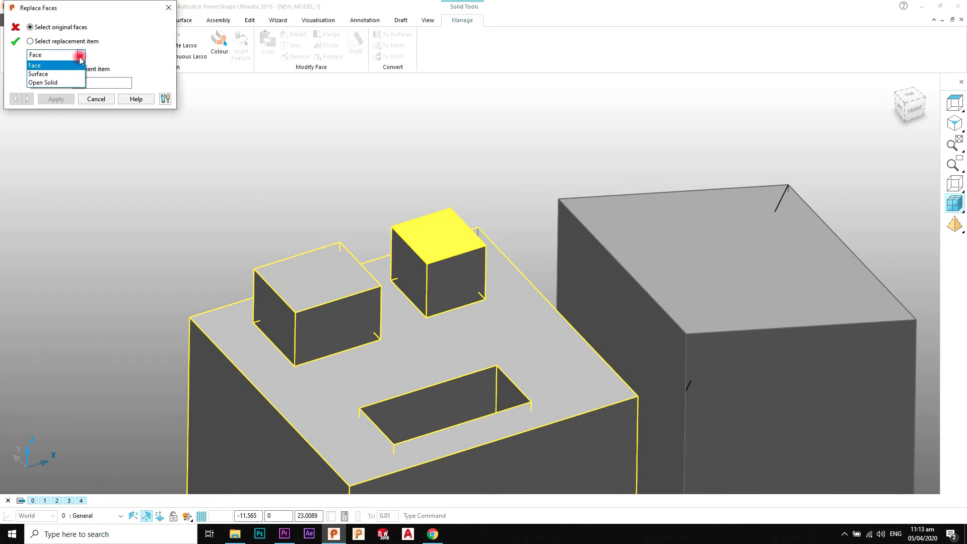
{"action": "left_click", "coordinate": [80, 59]}
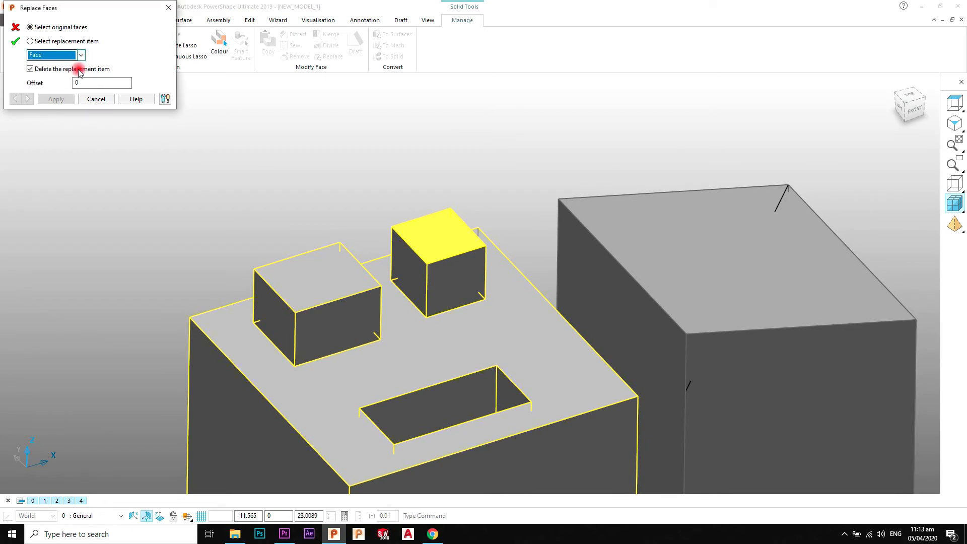
{"action": "left_click", "coordinate": [96, 100]}
{"action": "left_click", "coordinate": [223, 147]}
Convert the drafted block from a solid to surfaces
{"action": "scroll", "coordinate": [464, 275], "scroll_direction": "down", "scroll_amount": 7}
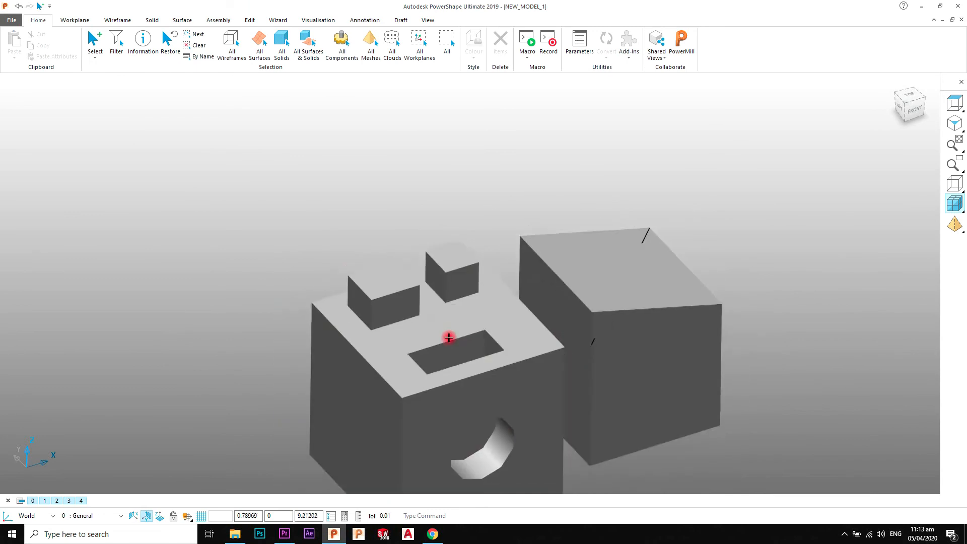
{"action": "scroll", "coordinate": [440, 324], "scroll_direction": "up", "scroll_amount": 2}
{"action": "left_click", "coordinate": [487, 312]}
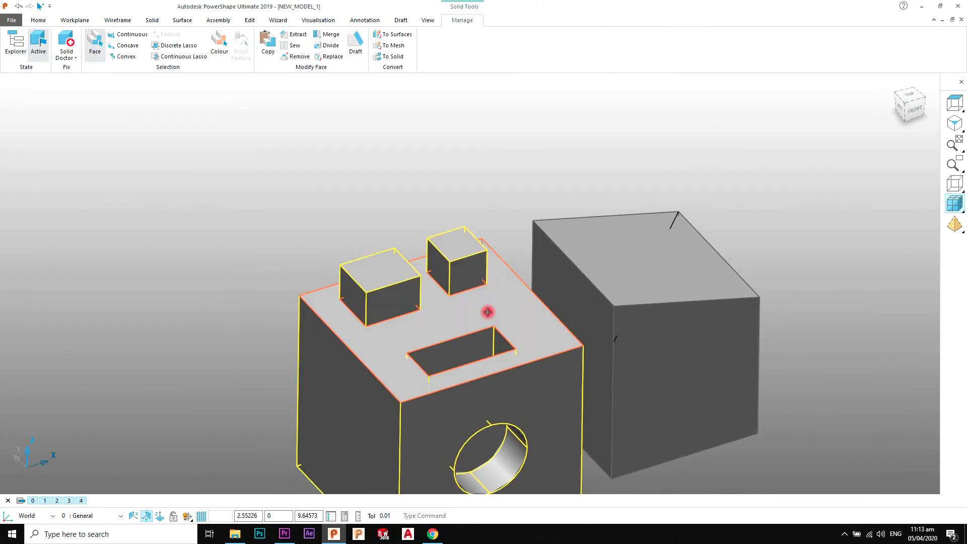
{"action": "scroll", "coordinate": [488, 313], "scroll_direction": "down", "scroll_amount": 3}
{"action": "scroll", "coordinate": [488, 313], "scroll_direction": "up", "scroll_amount": 2}
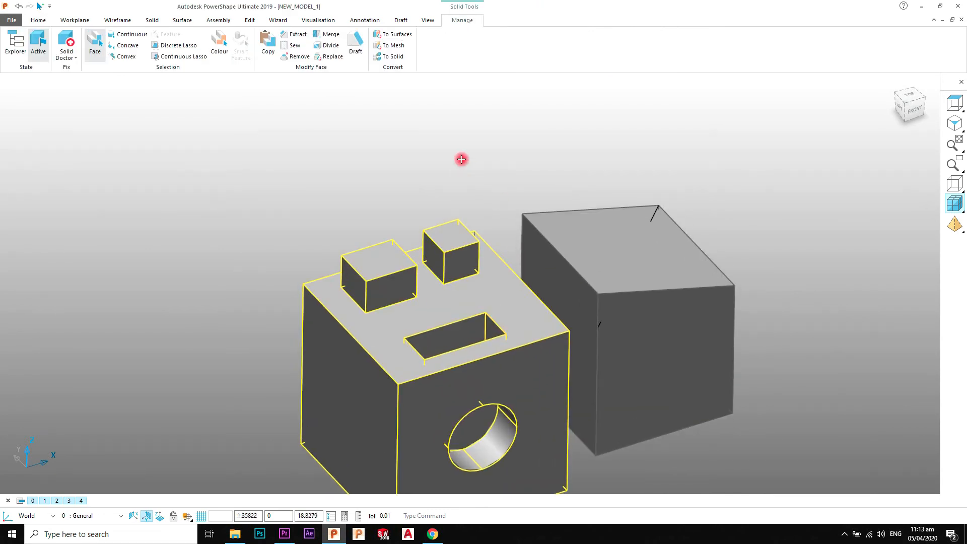
{"action": "scroll", "coordinate": [469, 284], "scroll_direction": "down", "scroll_amount": 2}
{"action": "left_click", "coordinate": [574, 276]}
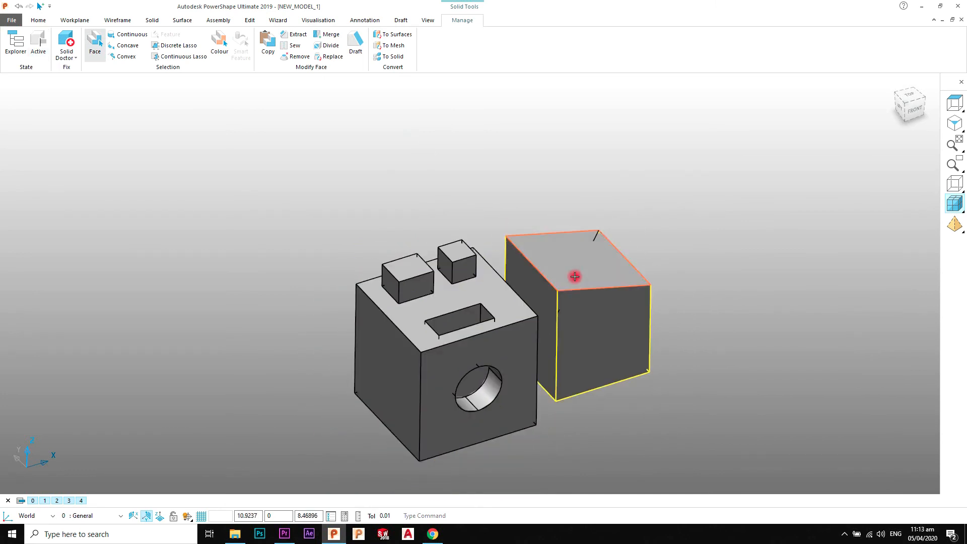
{"action": "scroll", "coordinate": [680, 267], "scroll_direction": "up", "scroll_amount": 2}
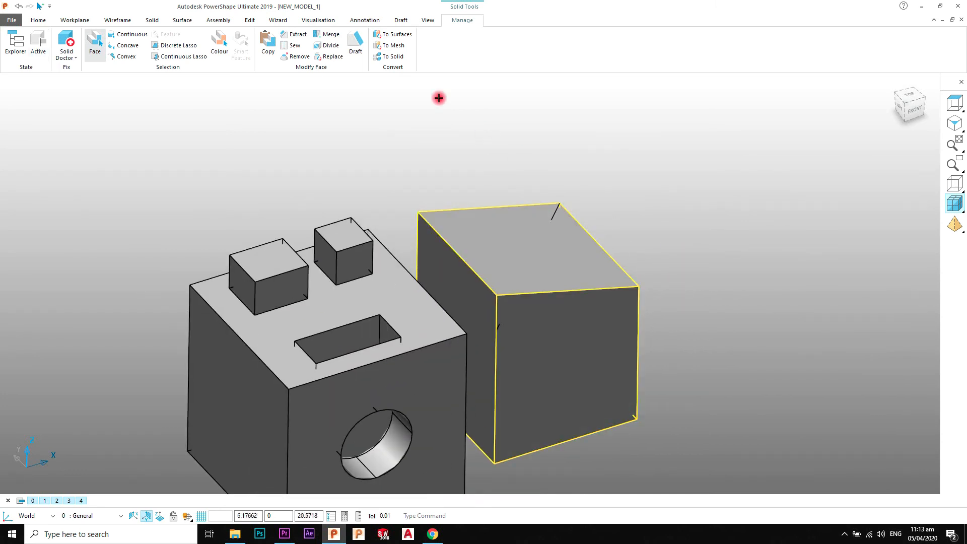
{"action": "left_click", "coordinate": [404, 37]}
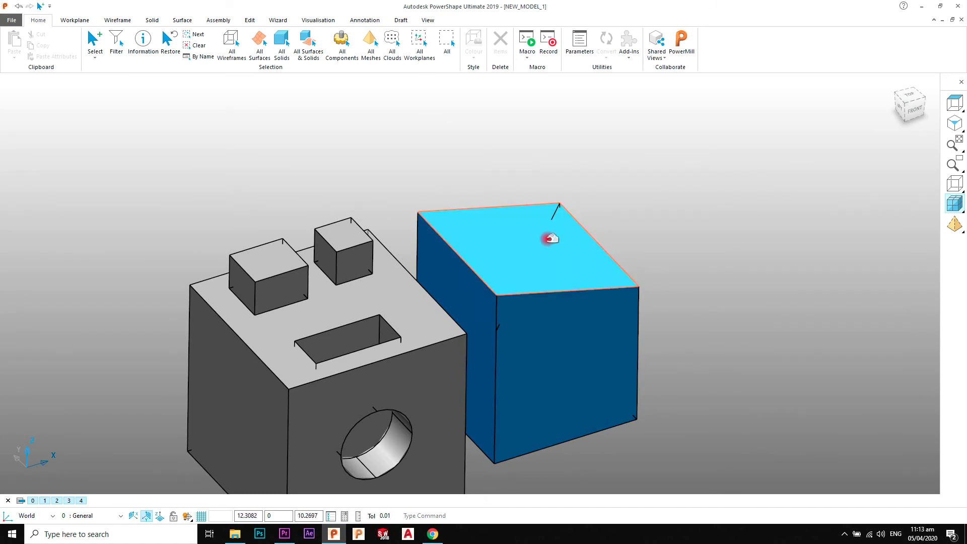
Inspect the two blocks from above, and return to an isometric view
{"action": "scroll", "coordinate": [558, 319], "scroll_direction": "down", "scroll_amount": 1}
{"action": "scroll", "coordinate": [558, 319], "scroll_direction": "up", "scroll_amount": 1}
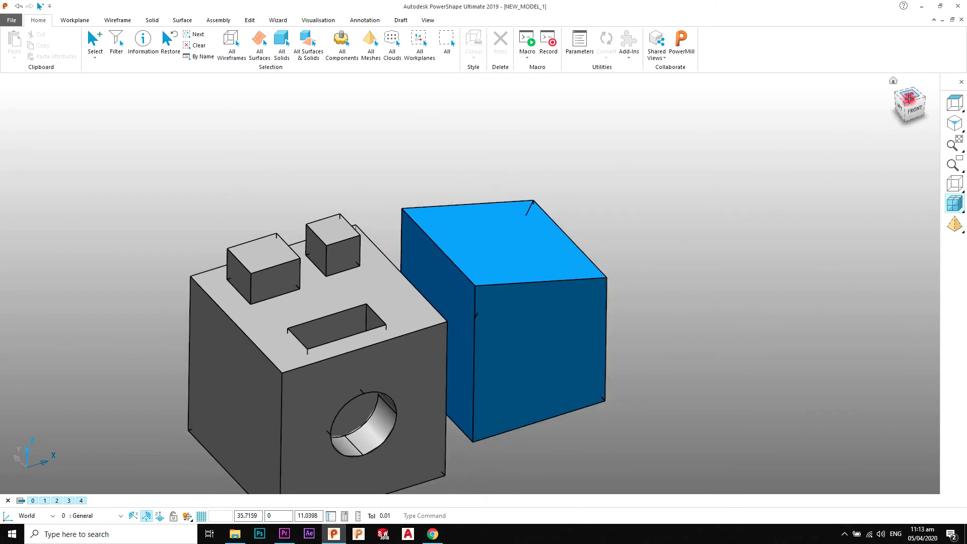
{"action": "left_click", "coordinate": [910, 100]}
{"action": "left_click_drag", "start_coordinate": [846, 145], "coordinate": [491, 462]}
{"action": "left_click", "coordinate": [618, 222]}
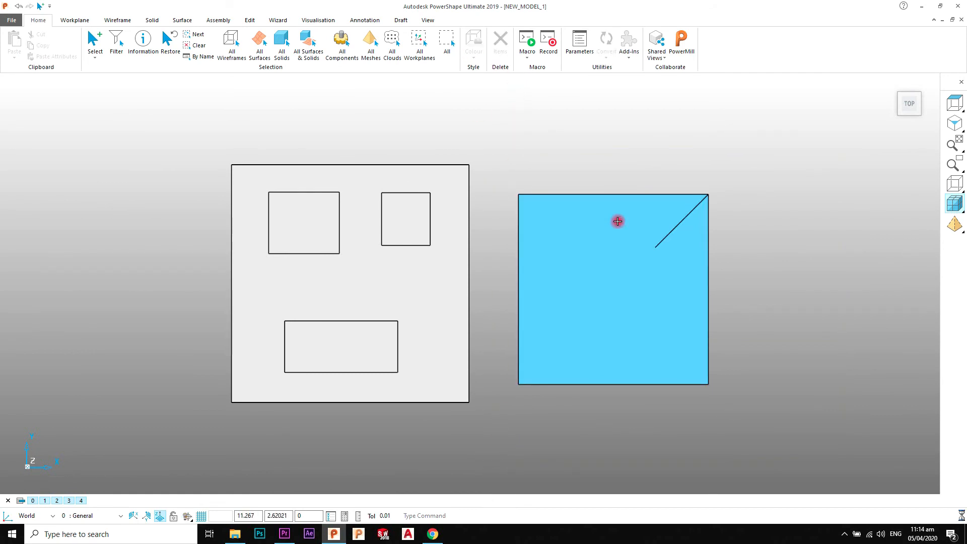
{"action": "left_click", "coordinate": [603, 121]}
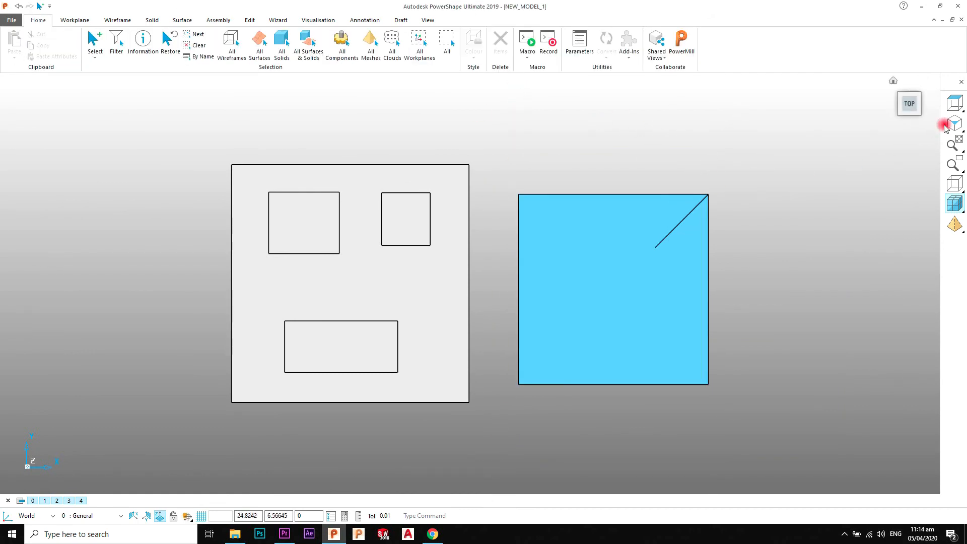
{"action": "left_click", "coordinate": [954, 124]}
Convert the solid block with the bosses, pocket and hole to a mesh, and inspect the faceting inside the hole
{"action": "left_click", "coordinate": [407, 238]}
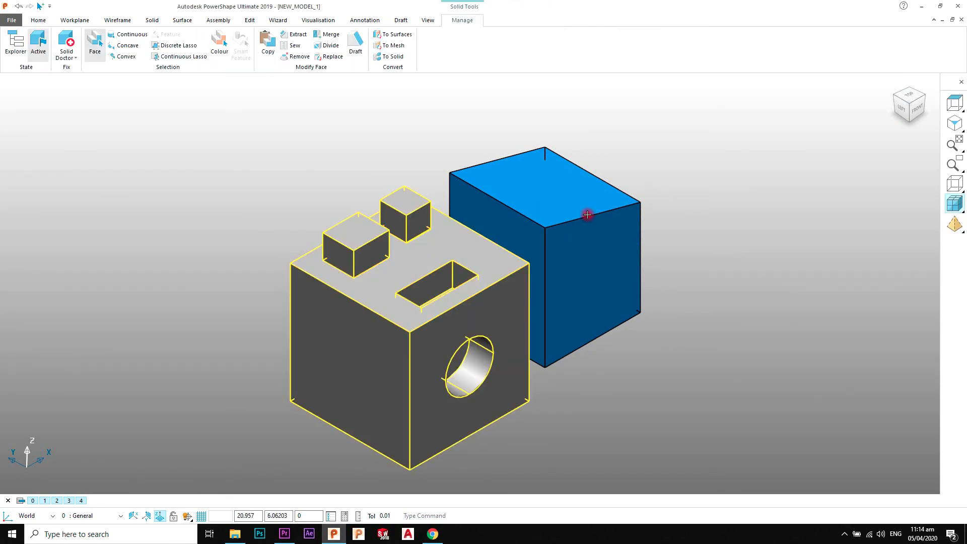
{"action": "left_click", "coordinate": [391, 46]}
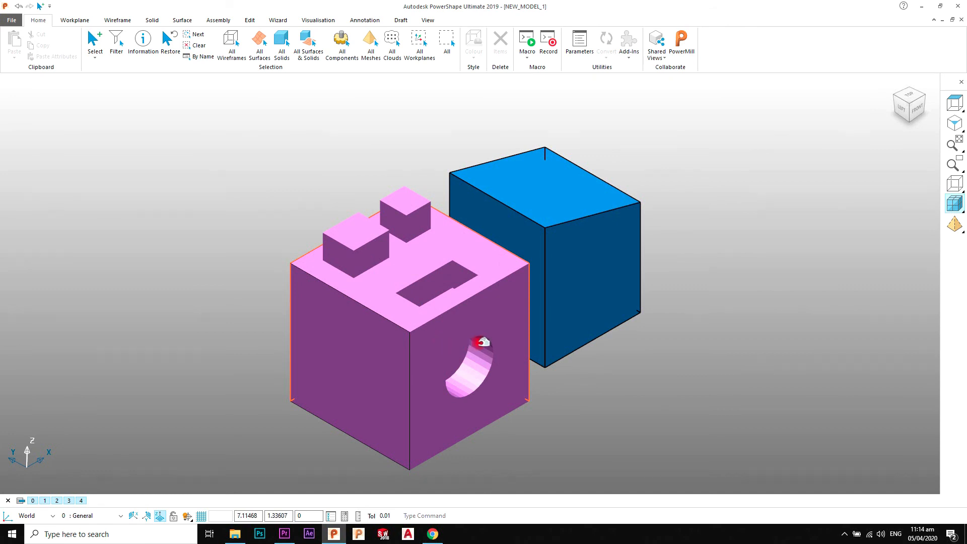
{"action": "scroll", "coordinate": [474, 384], "scroll_direction": "up", "scroll_amount": 5}
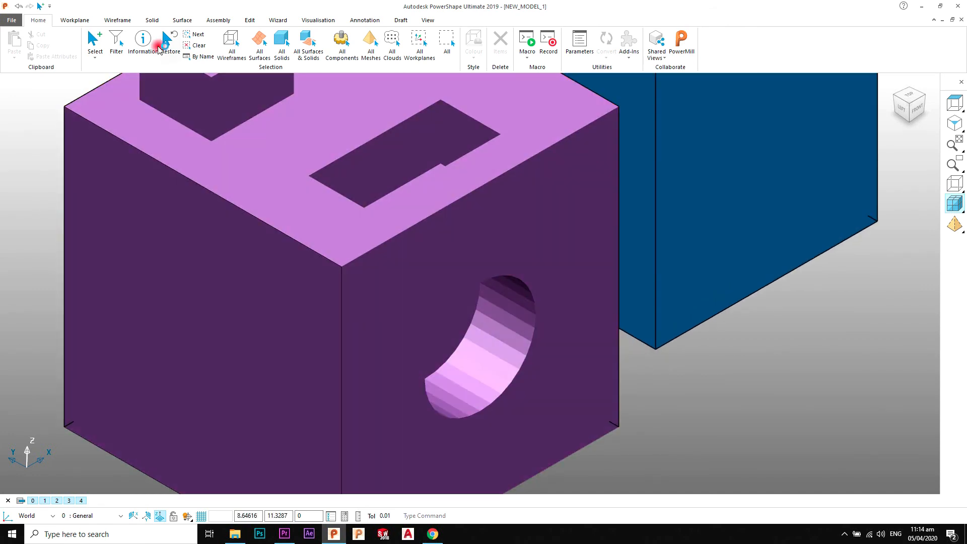
Undo the mesh conversion, and reselect the solid block with the two bosses
{"action": "left_click", "coordinate": [33, 6]}
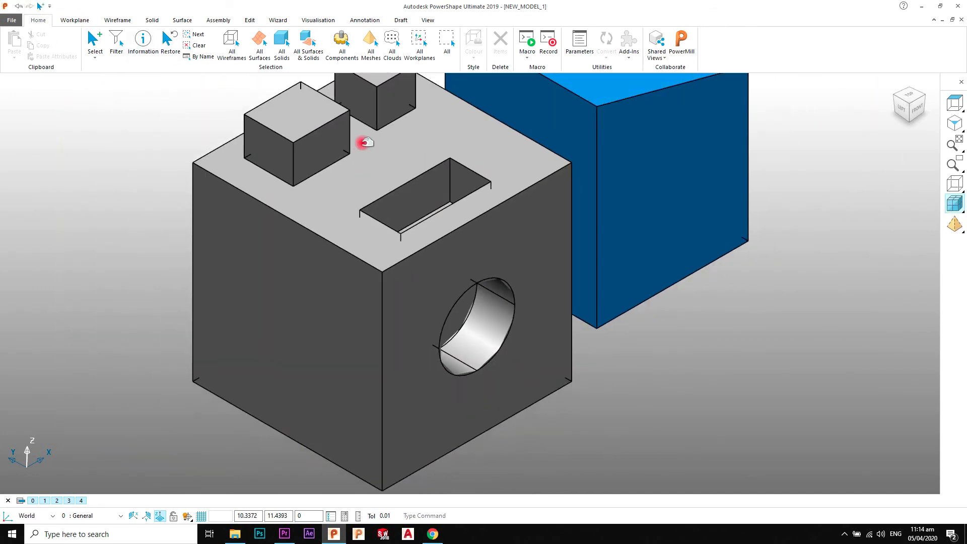
{"action": "left_click", "coordinate": [374, 123]}
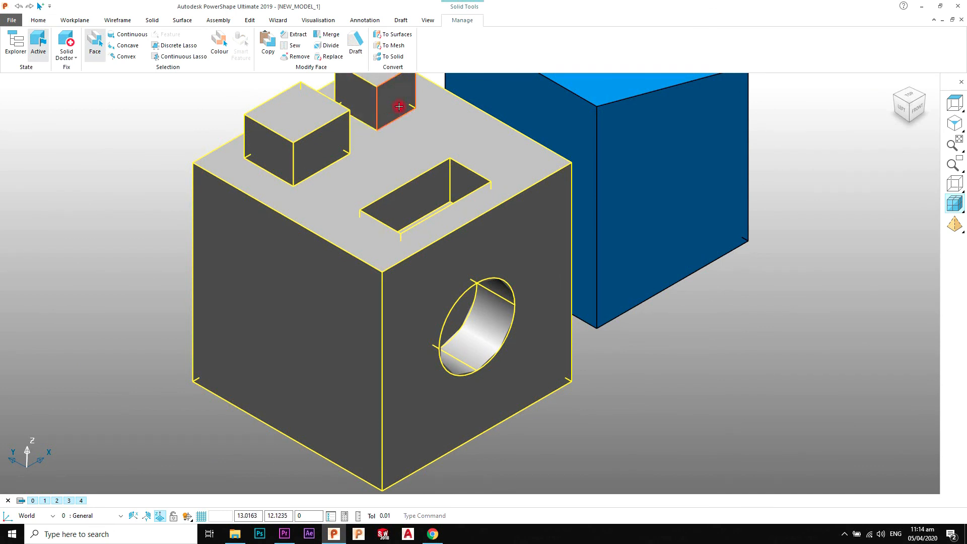
{"action": "scroll", "coordinate": [419, 147], "scroll_direction": "down", "scroll_amount": 2}
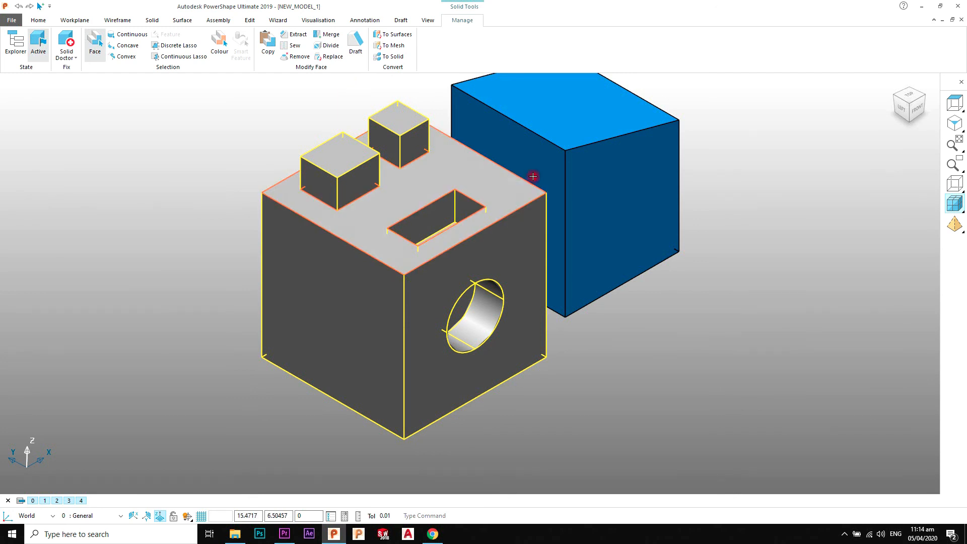
{"action": "scroll", "coordinate": [532, 180], "scroll_direction": "down", "scroll_amount": 2}
{"action": "scroll", "coordinate": [554, 197], "scroll_direction": "up", "scroll_amount": 2}
{"action": "scroll", "coordinate": [454, 168], "scroll_direction": "up", "scroll_amount": 2}
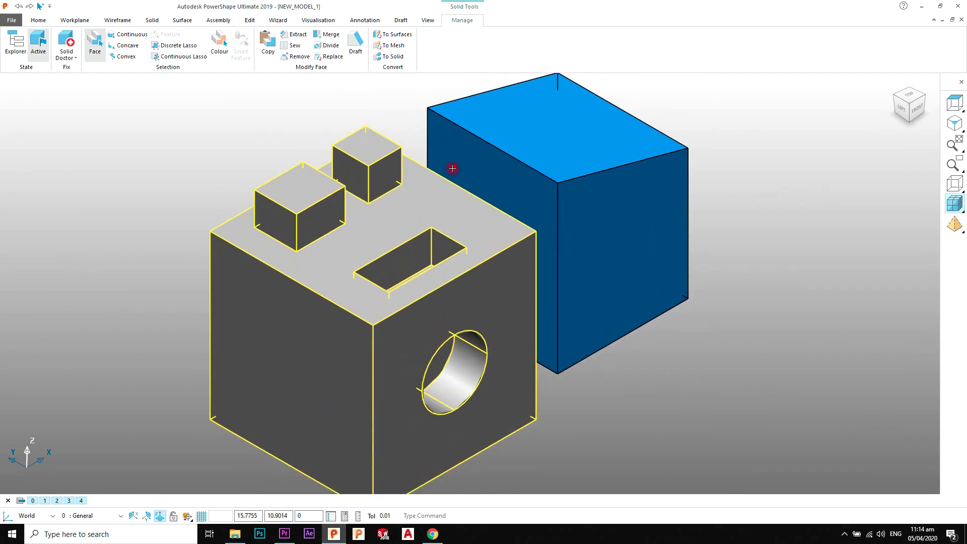